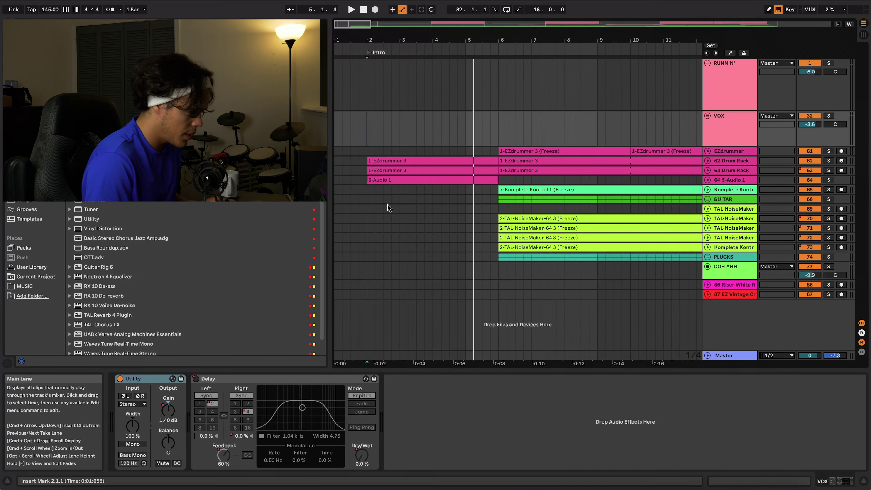
# Unfold the EZdrummer, 62 Drum Rack, 63 Drum Rack and 5-Audio 1 tracks to show their intro clips.
pyautogui.scroll(3, 417, 189)
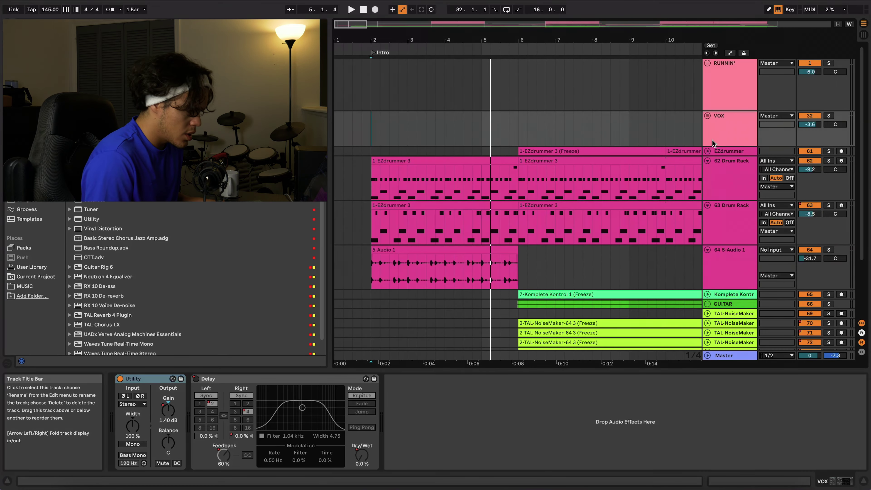
pyautogui.click(708, 152)
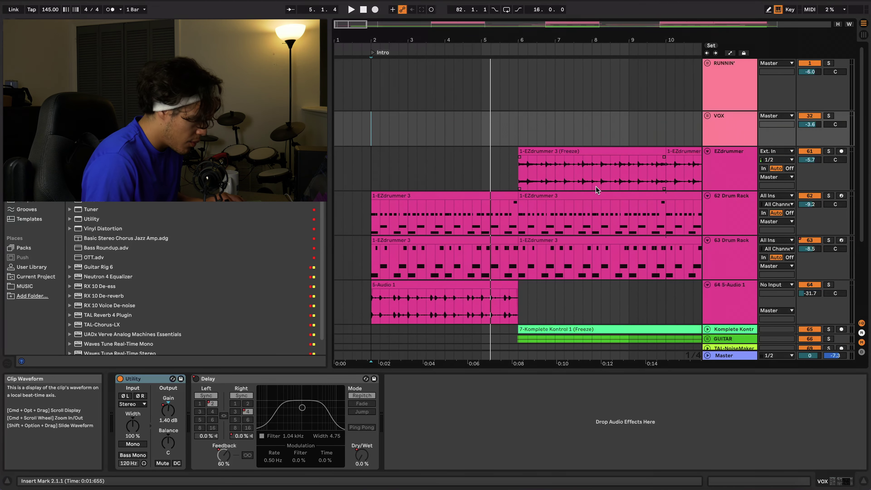
pyautogui.scroll(-3, 469, 199)
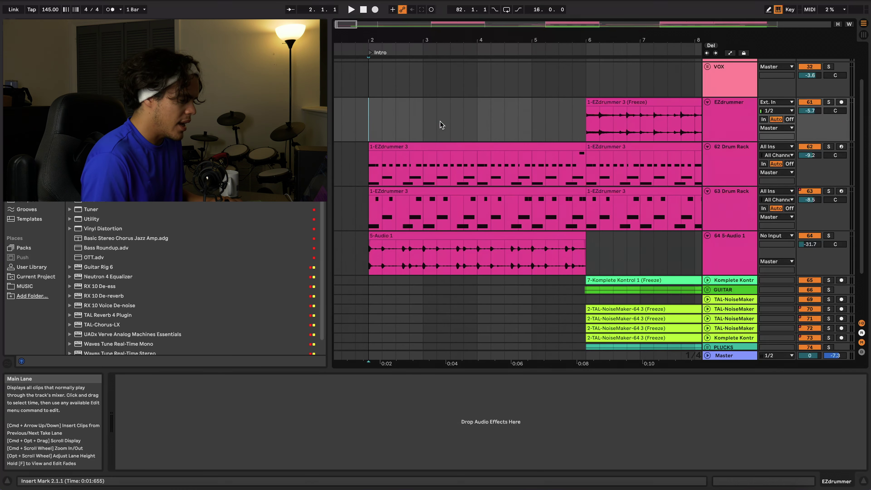
pyautogui.scroll(5, 440, 121)
pyautogui.scroll(-4, 439, 121)
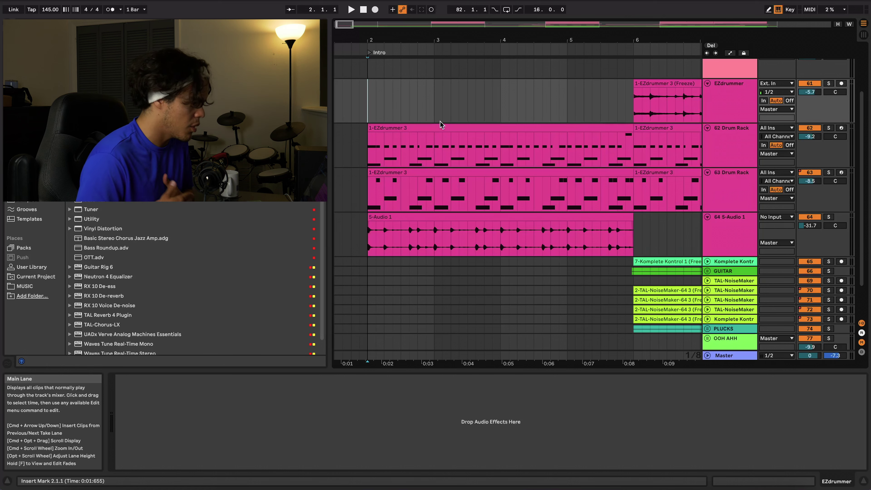
# Audition the intro with the 62 Drum Rack track soloed, and again with only the 63 Drum Rack track soloed.
pyautogui.click(829, 129)
pyautogui.click(735, 142)
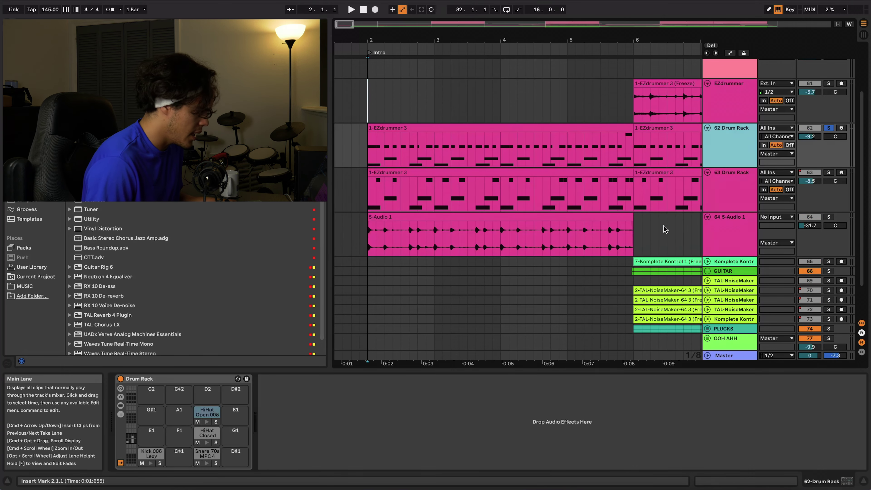
pyautogui.press('space')
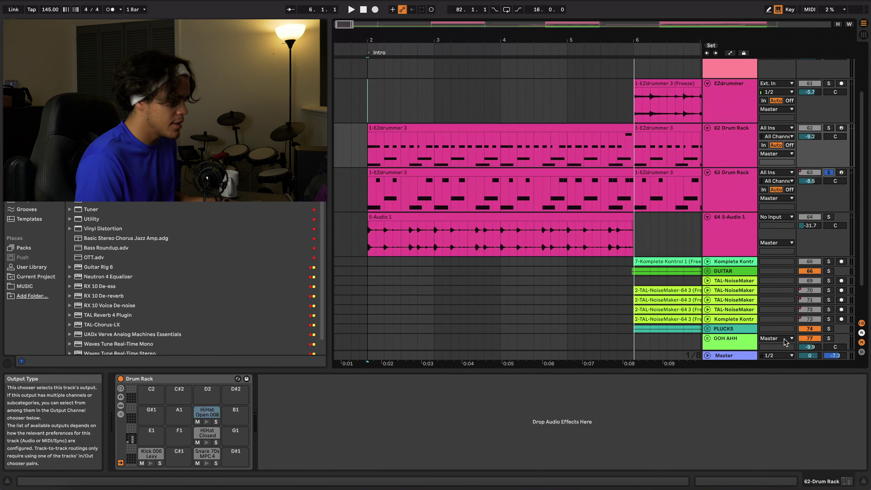
pyautogui.press('space')
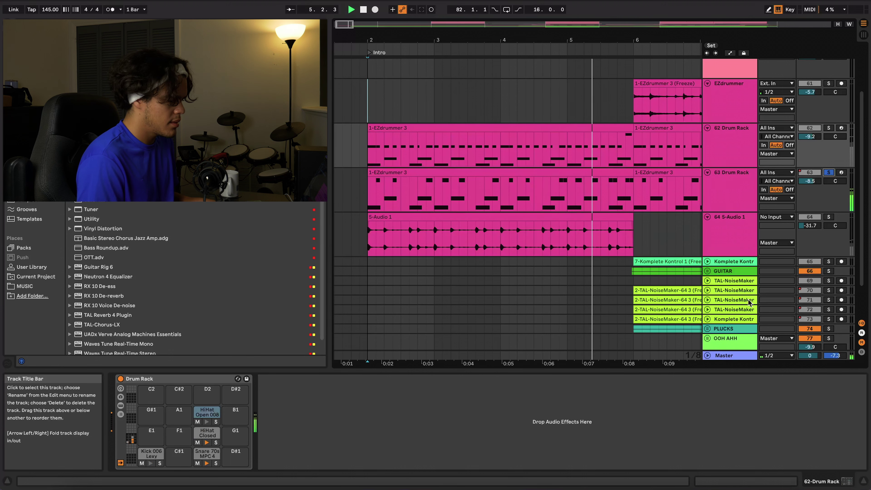
pyautogui.press('space')
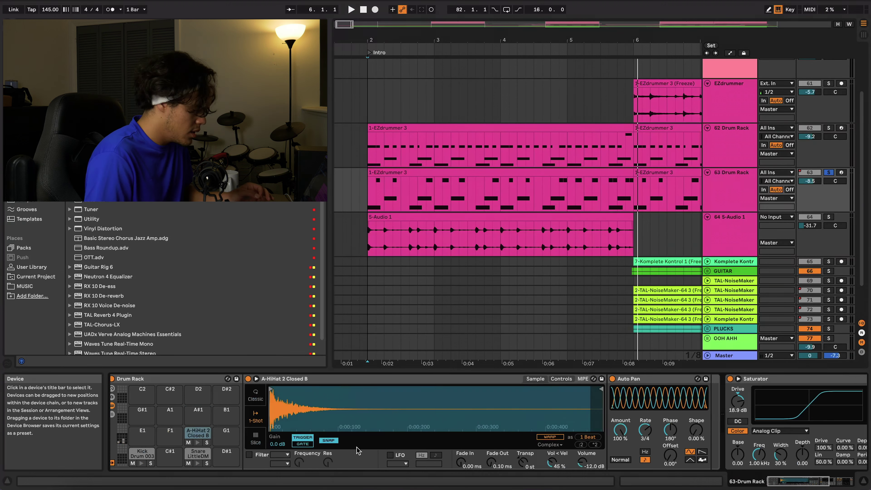
# Bypass the Auto Pan, Saturator and Delay on the 63 Drum Rack track and play the dry drums.
pyautogui.hscroll(8, 356, 450)
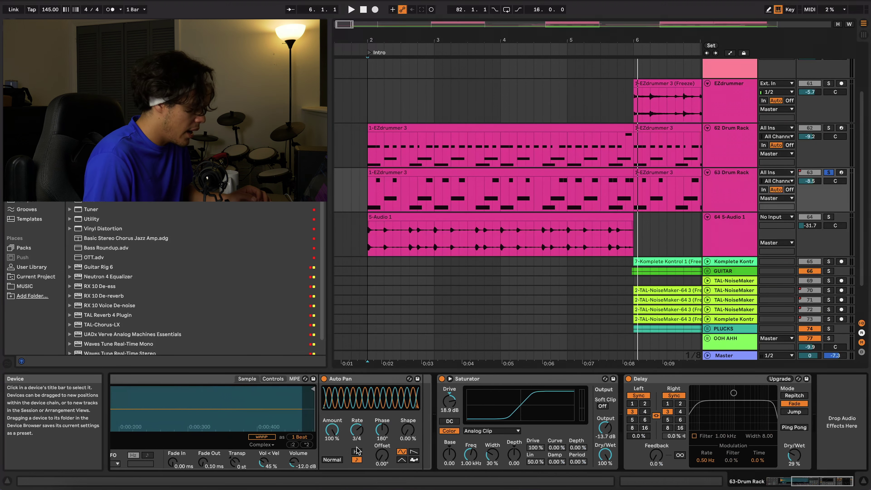
pyautogui.hscroll(-8, 356, 451)
pyautogui.click(742, 380)
pyautogui.click(740, 379)
pyautogui.hscroll(8, 740, 380)
pyautogui.hscroll(-8, 634, 383)
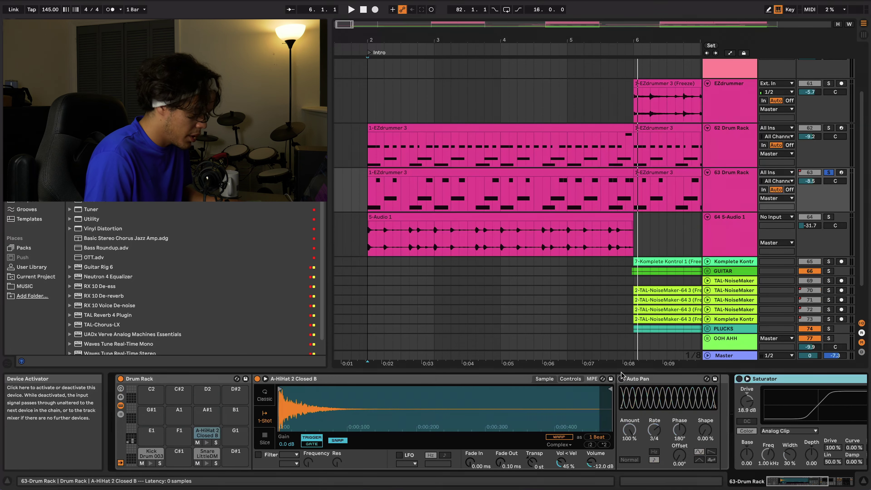
pyautogui.press('space')
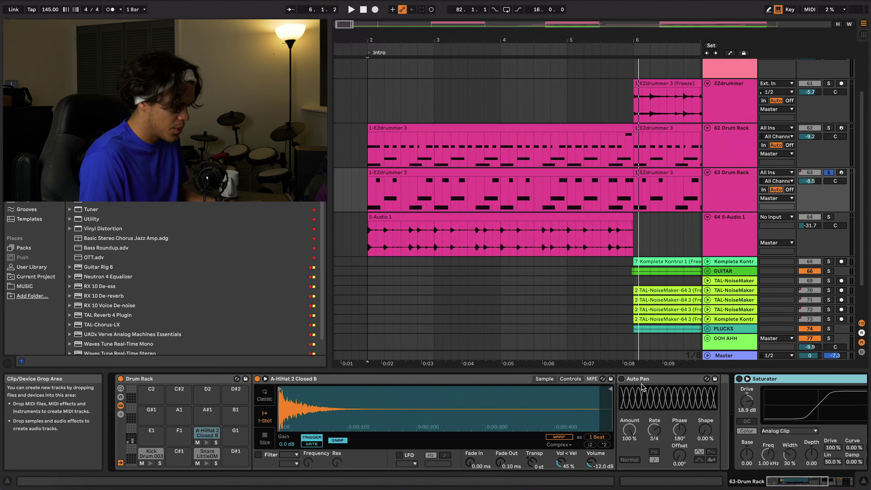
# Loop the four-bar intro clip of the 63 Drum Rack track and re-enable its Saturator and Delay during playback.
pyautogui.hscroll(6, 685, 410)
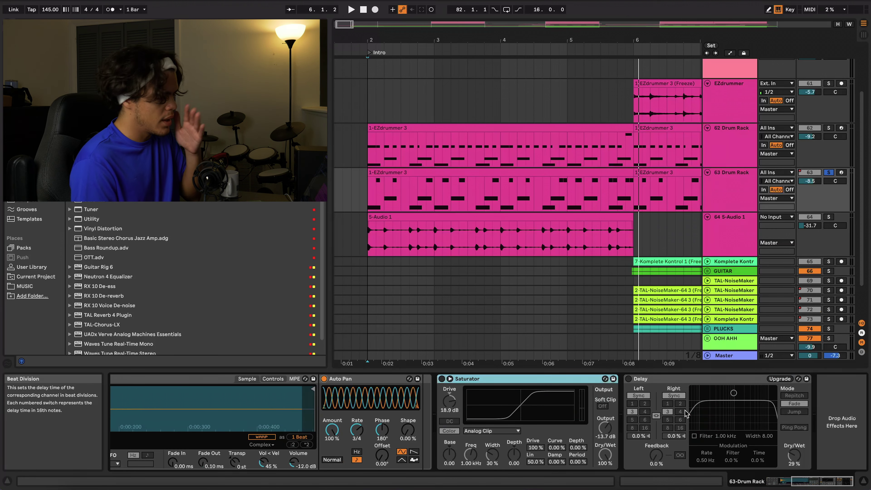
pyautogui.click(442, 379)
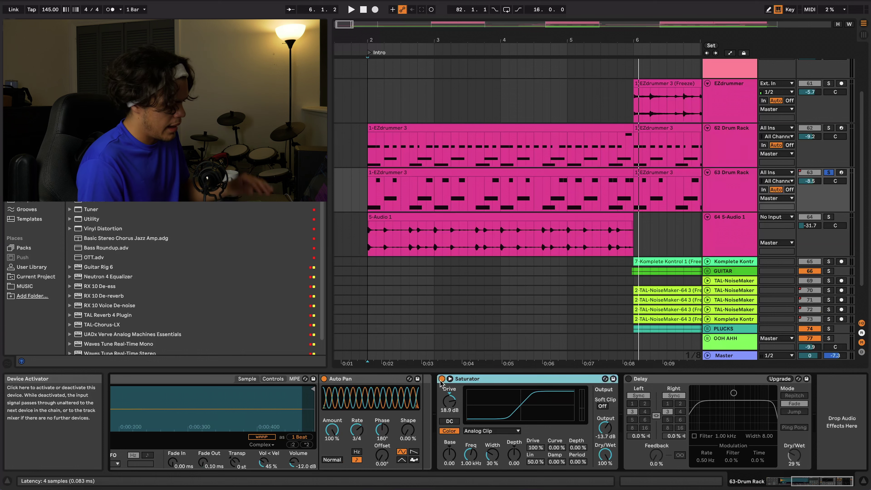
pyautogui.click(629, 379)
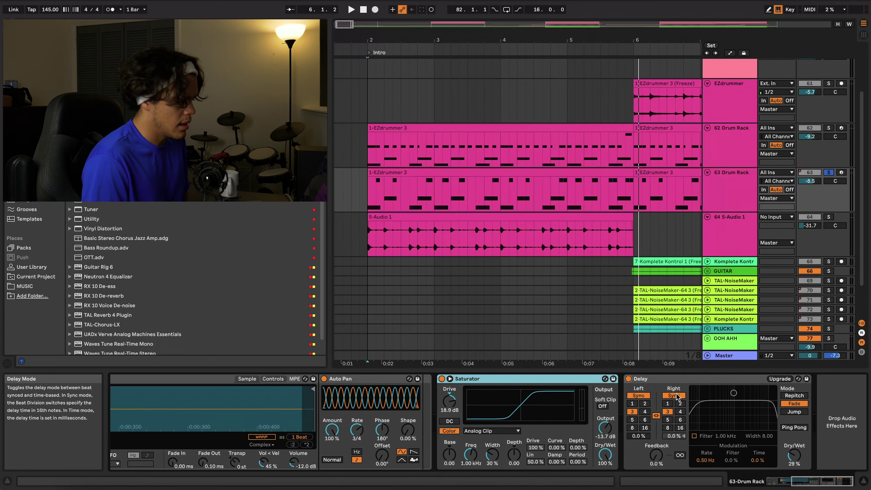
pyautogui.click(629, 379)
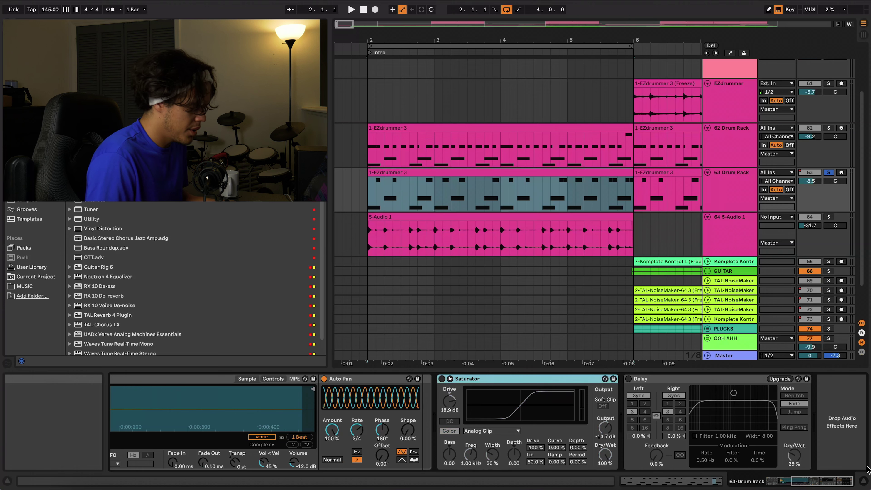
pyautogui.press('space')
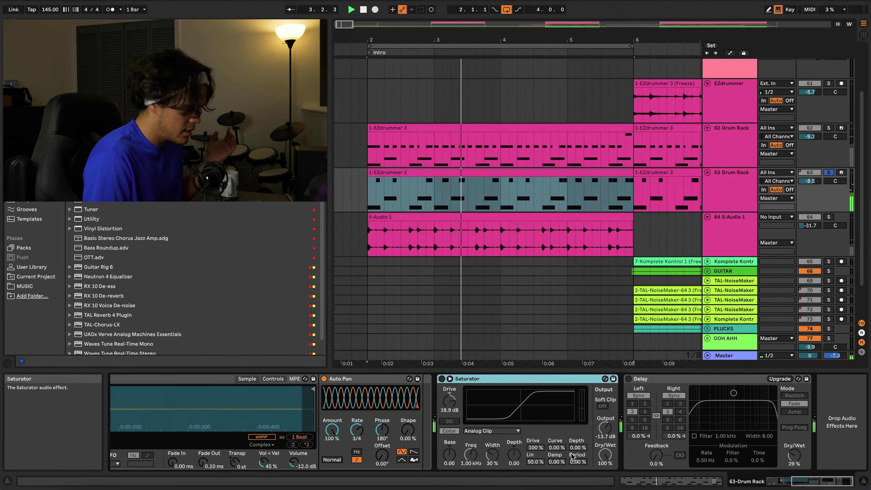
pyautogui.click(442, 379)
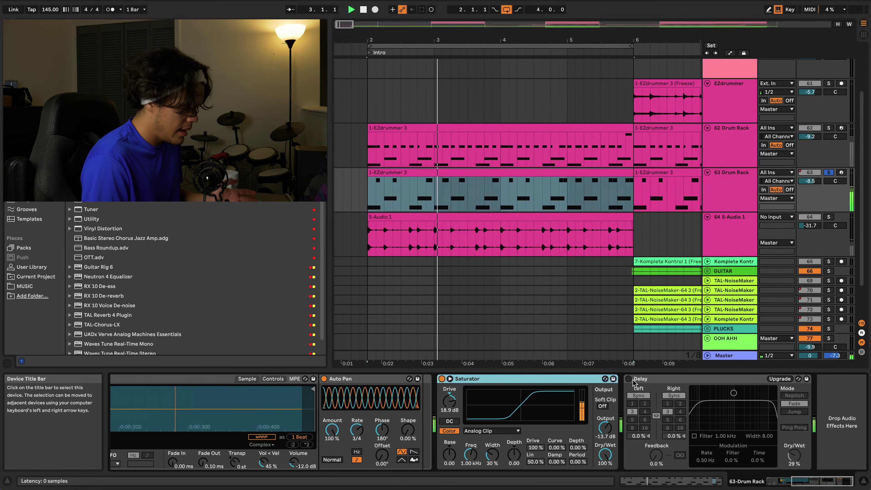
pyautogui.click(629, 379)
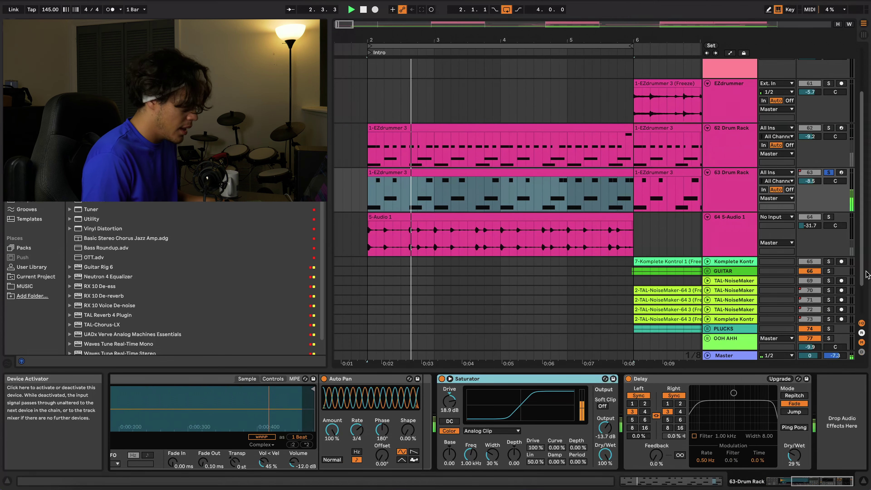
# Listen to both drum racks together, and audition the soloed 5-Audio 1 track from bar 2.
pyautogui.click(831, 129)
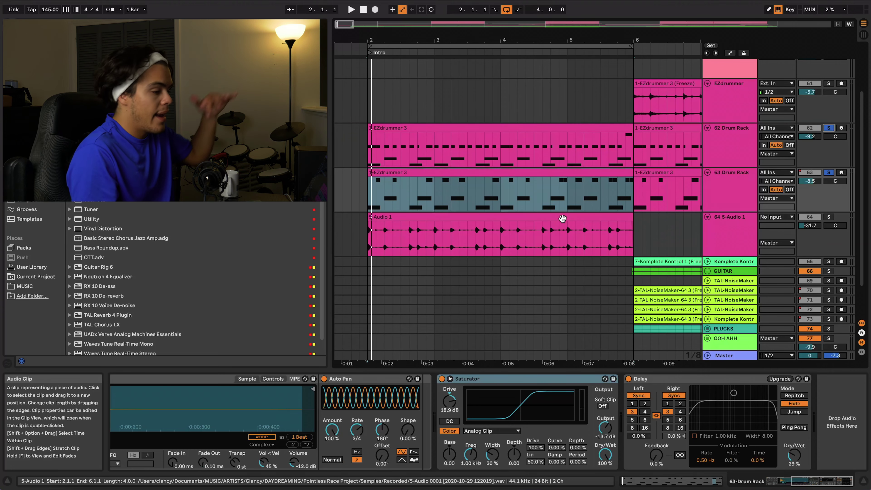
pyautogui.click(734, 251)
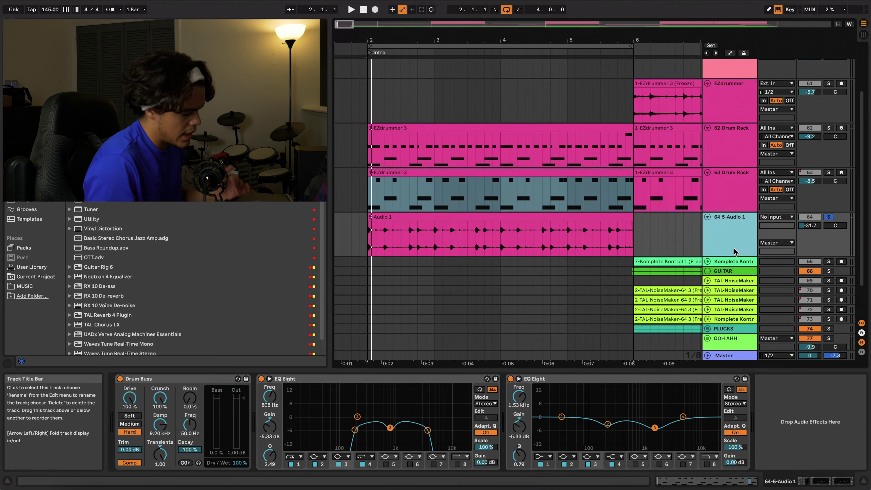
pyautogui.click(367, 250)
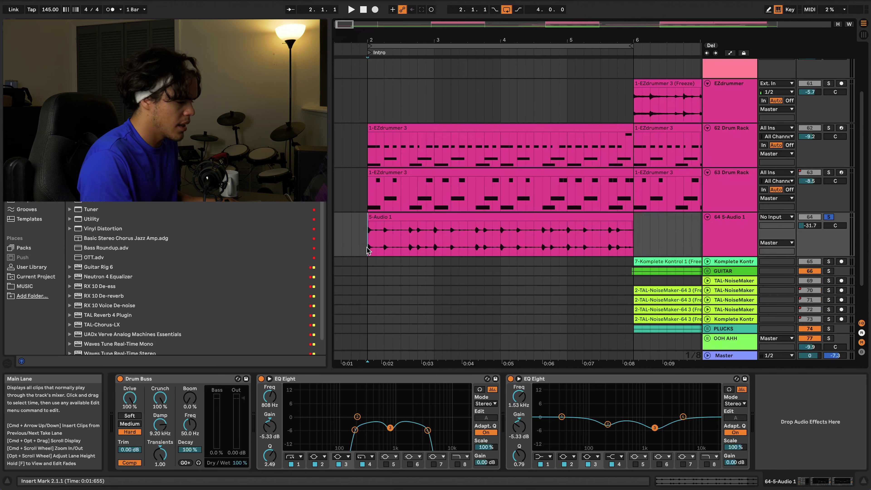
pyautogui.press('space')
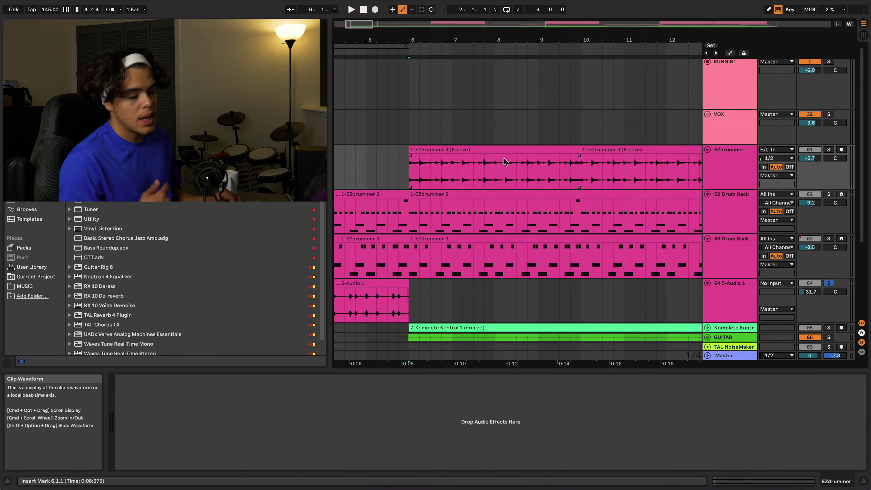
# Play the soloed EZdrummer track from bar 6, add both drum racks to the solo, and clear the solos.
pyautogui.scroll(2, 494, 168)
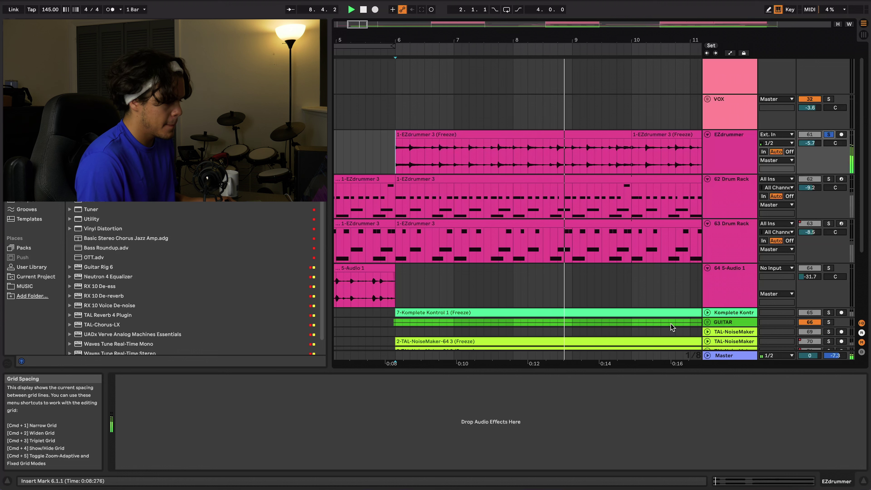
pyautogui.click(829, 179)
pyautogui.click(829, 223)
pyautogui.press('space')
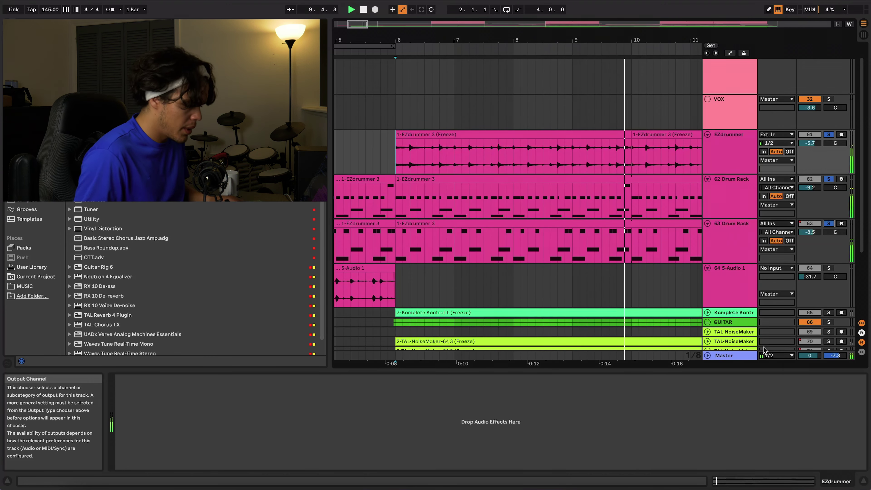
pyautogui.click(829, 224)
# Fold the EZdrummer, 62 Drum Rack, 63 Drum Rack and 5-Audio 1 tracks.
pyautogui.scroll(-10, 620, 175)
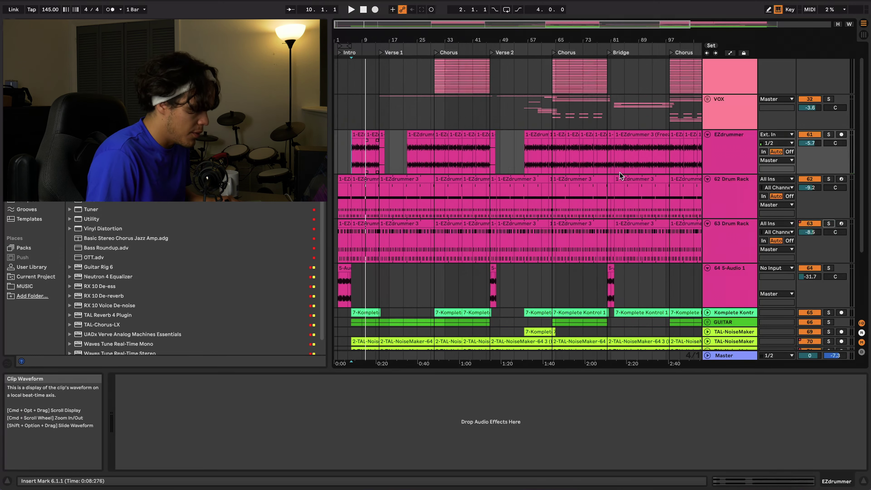
pyautogui.click(708, 134)
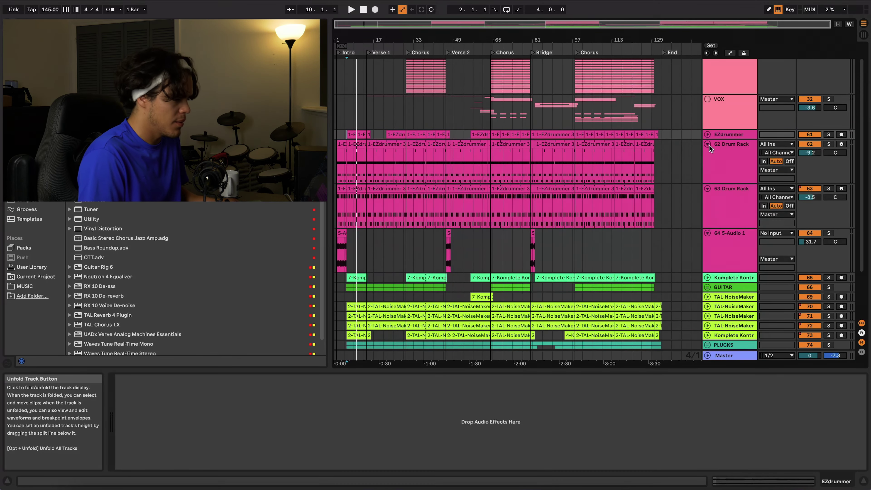
pyautogui.click(708, 144)
pyautogui.click(708, 154)
pyautogui.click(708, 164)
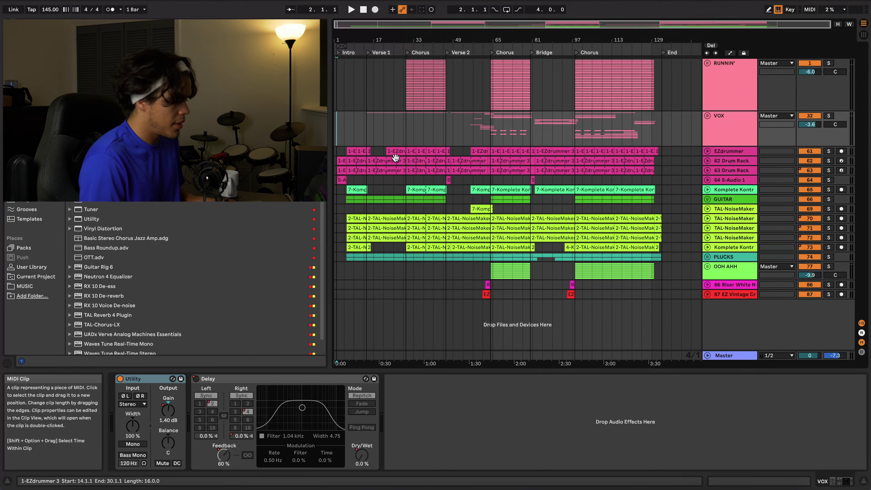
pyautogui.press('+')
pyautogui.press('+')
pyautogui.press('+')
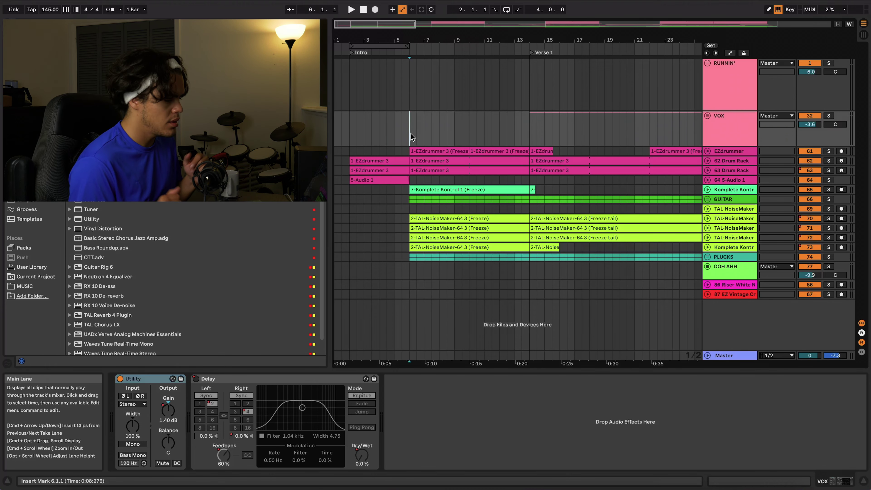
pyautogui.press('w')
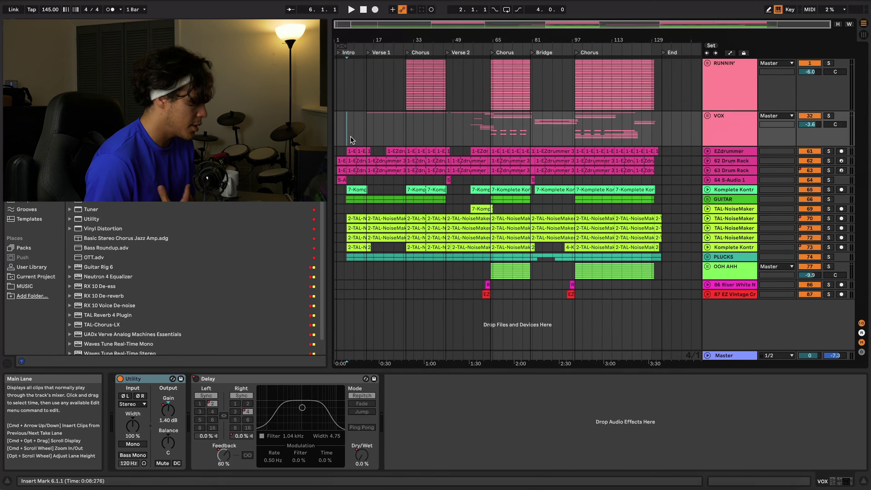
pyautogui.press('w')
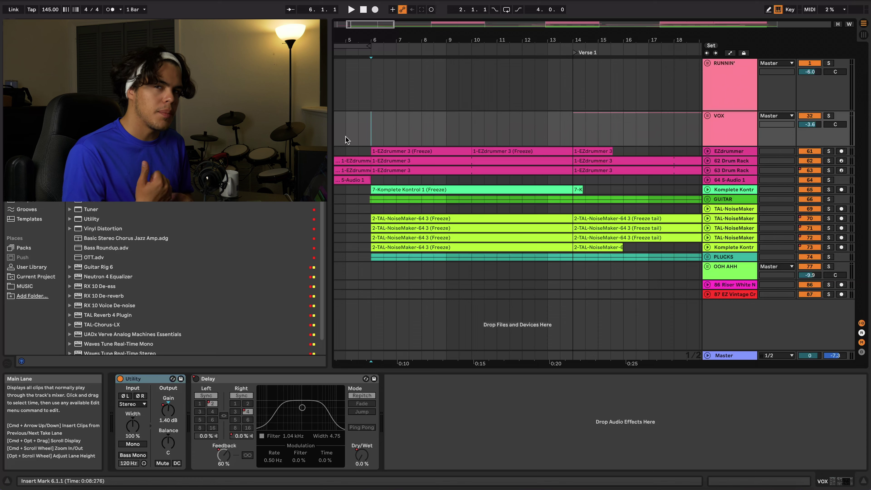
# Unfold the Komplete Kontrol track below the drums and play it from bar 6.
pyautogui.click(708, 190)
pyautogui.scroll(4, 402, 208)
pyautogui.scroll(-4, 402, 210)
pyautogui.scroll(2, 412, 251)
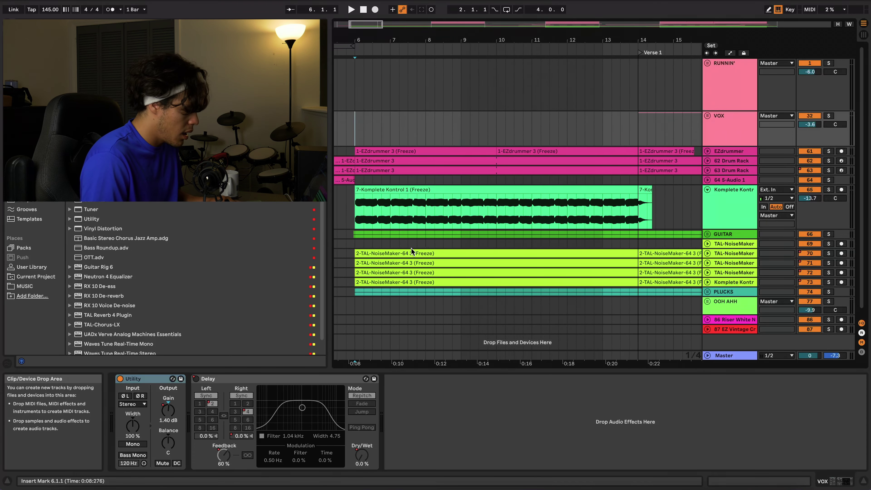
pyautogui.scroll(-1, 412, 251)
pyautogui.click(731, 205)
pyautogui.press('space')
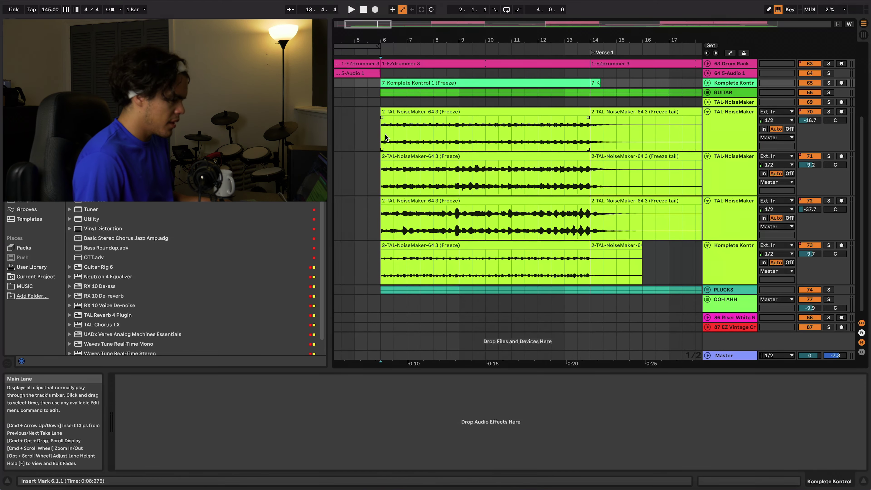
# Select the TAL-NoiseMaker track numbered 70 and solo it for listening from bar 6.
pyautogui.click(738, 144)
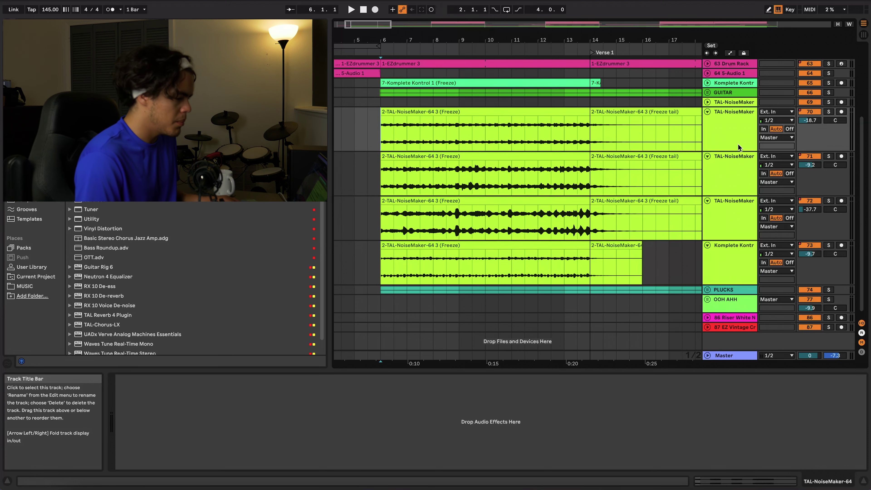
pyautogui.click(738, 144)
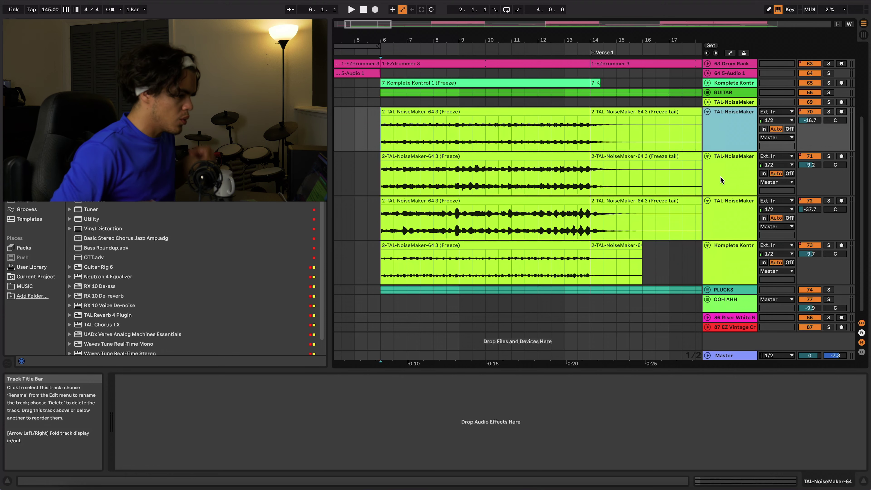
pyautogui.click(829, 112)
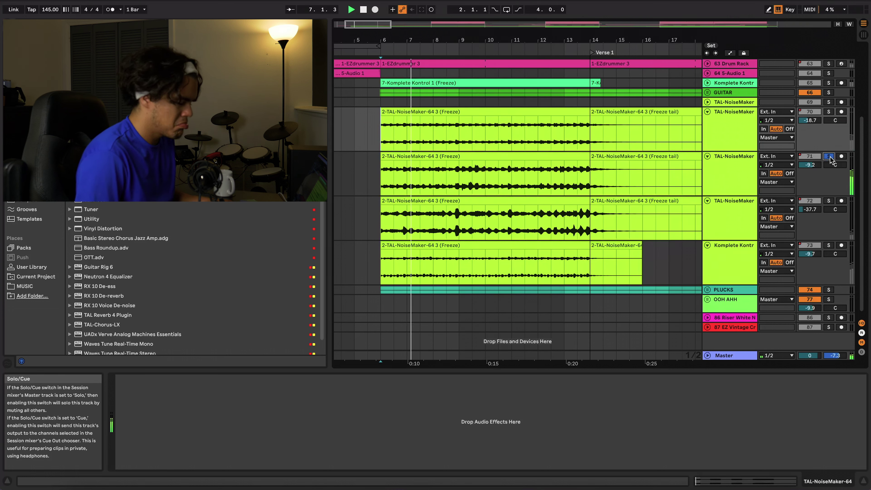
# Audition the TAL-NoiseMaker track numbered 72 and the Komplete Kontrol track numbered 73, each soloed, and clear the solo.
pyautogui.click(829, 201)
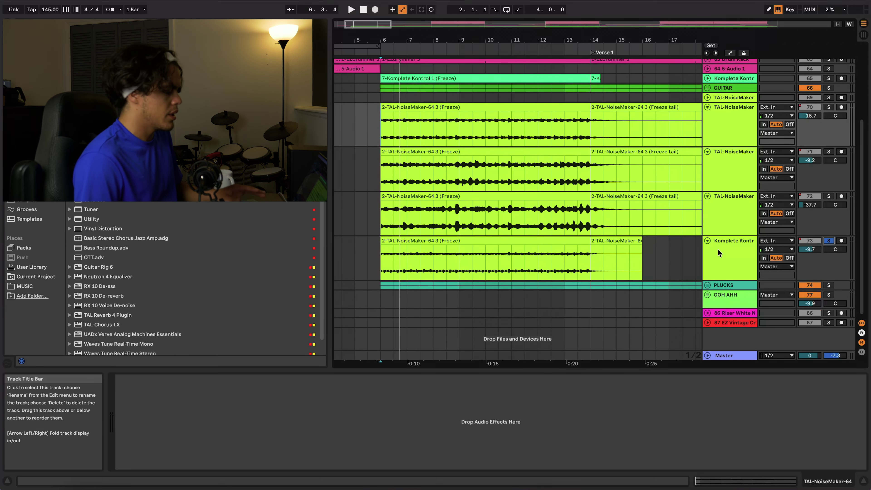
pyautogui.click(830, 245)
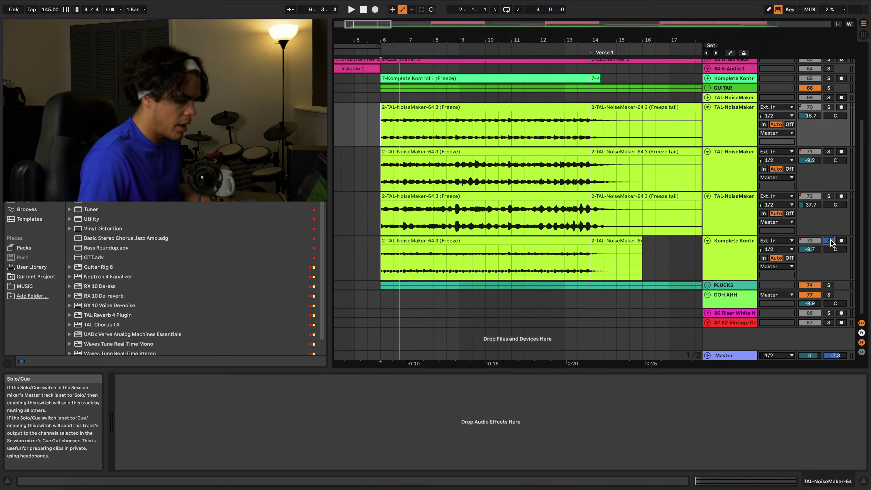
pyautogui.press('space')
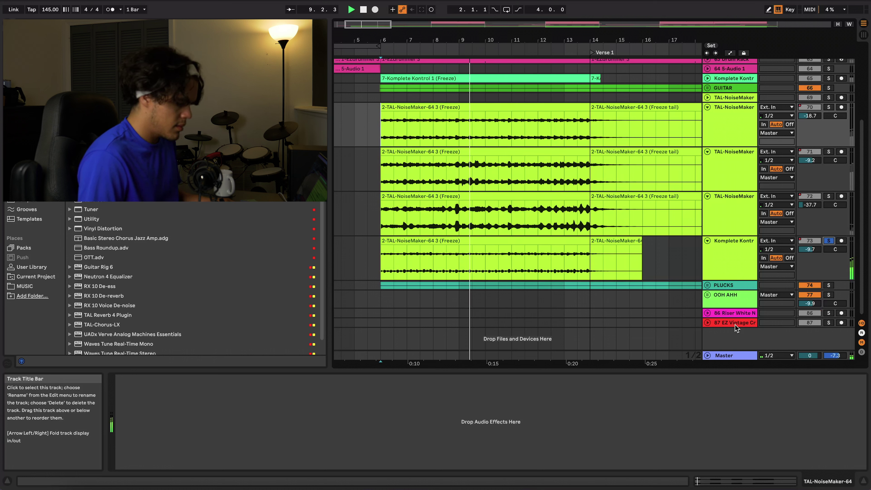
pyautogui.click(830, 241)
pyautogui.press('space')
# Solo the four synth tracks numbered 70 to 73 together and play them.
pyautogui.click(830, 106)
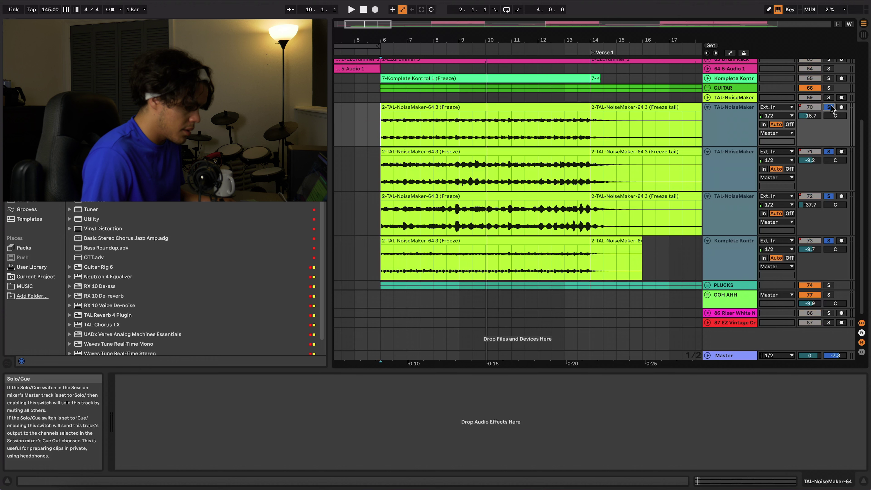
pyautogui.press('space')
pyautogui.press('space')
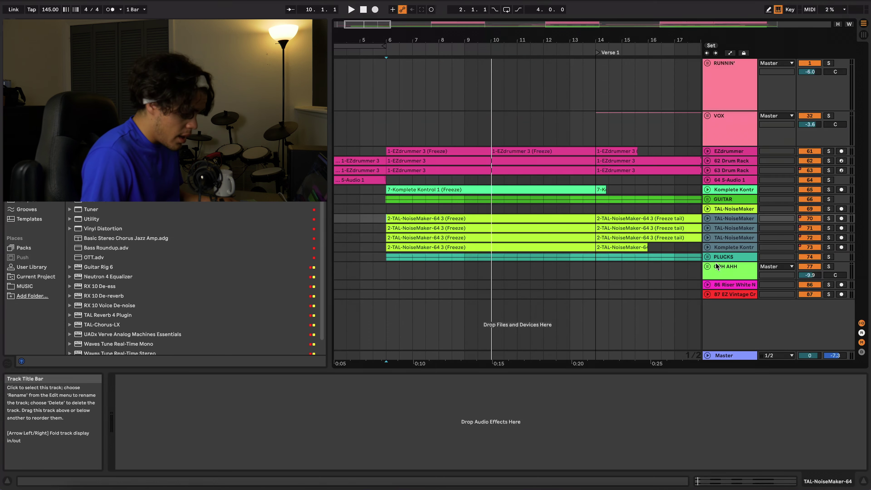
# Unfold the PLUCKS group and play it soloed from bar 6.
pyautogui.click(712, 257)
pyautogui.click(708, 257)
pyautogui.scroll(-4, 546, 244)
pyautogui.scroll(-4, 391, 205)
pyautogui.scroll(6, 391, 205)
pyautogui.scroll(-5, 391, 205)
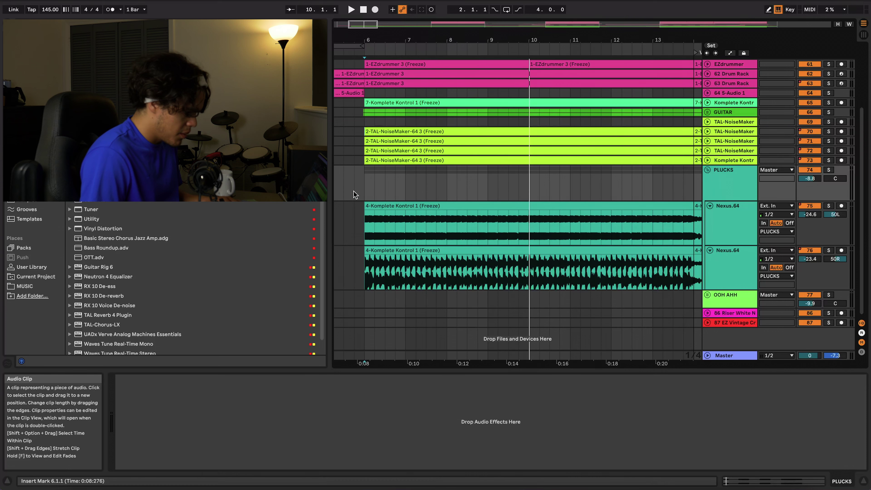
pyautogui.click(367, 188)
pyautogui.hscroll(1, 415, 185)
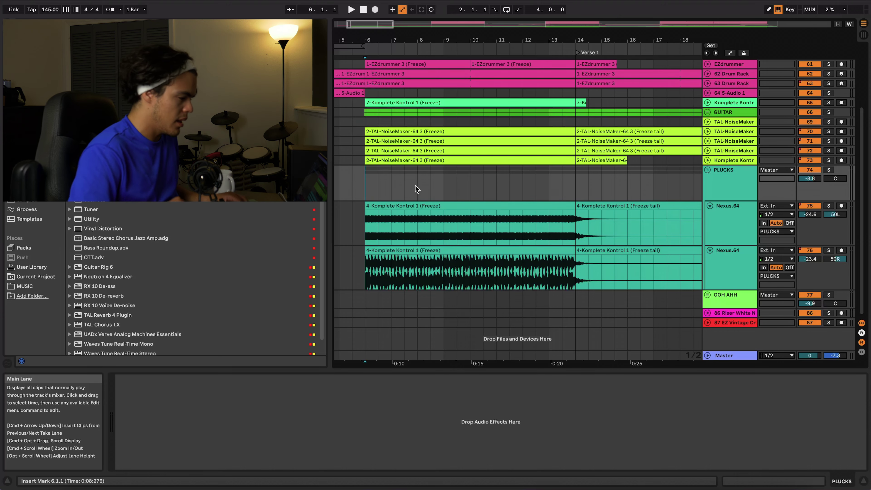
pyautogui.click(829, 170)
pyautogui.press('space')
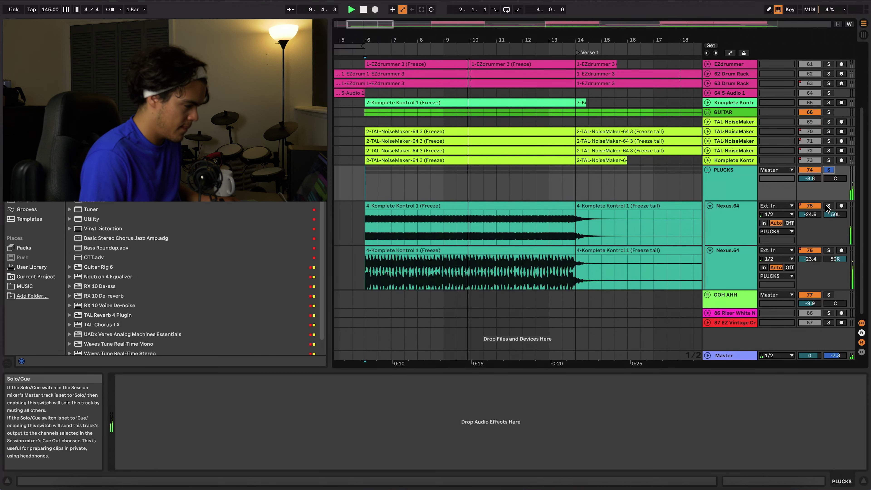
# Set the playback position to bar 6, unfold the GUITAR group, and play it soloed.
pyautogui.click(372, 124)
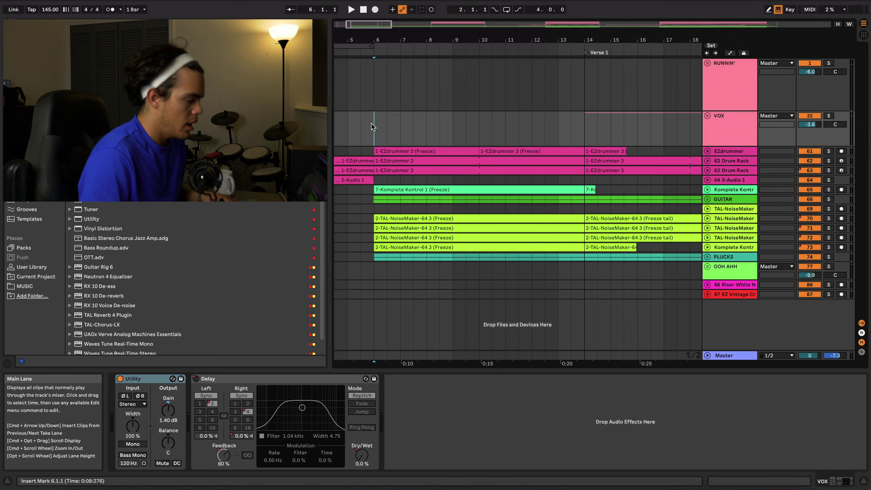
pyautogui.click(708, 199)
pyautogui.scroll(-3, 451, 186)
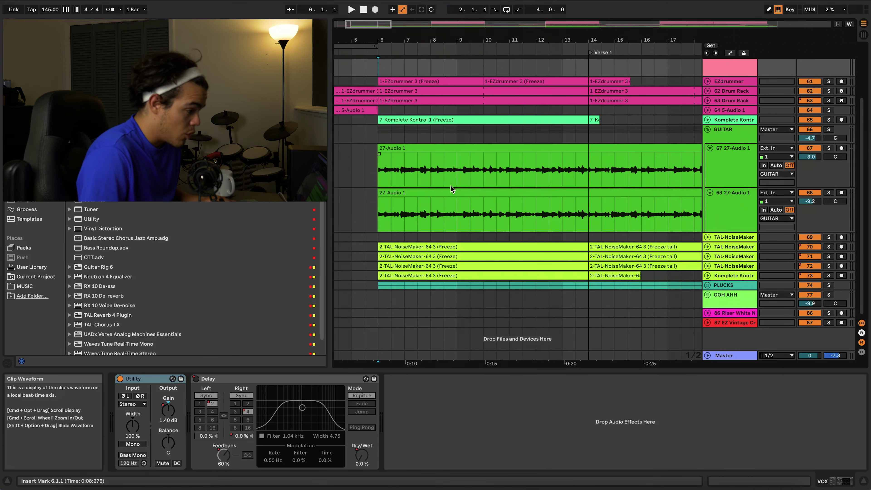
pyautogui.scroll(2, 451, 186)
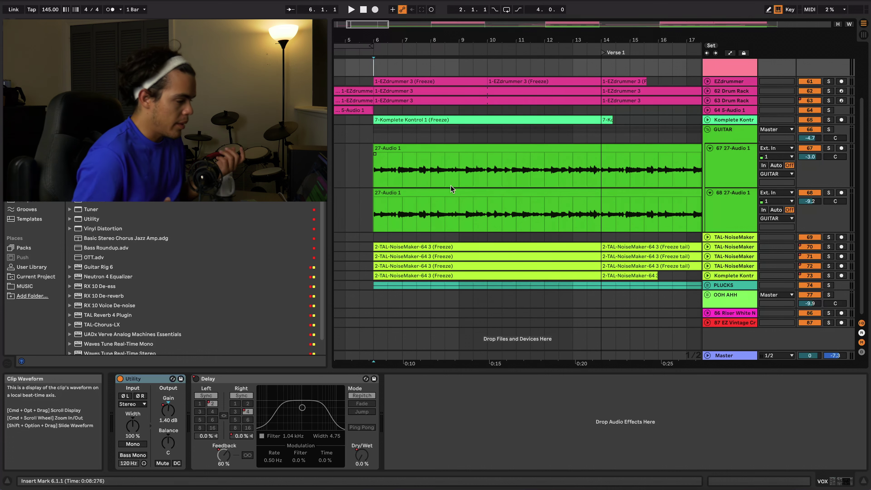
pyautogui.click(829, 129)
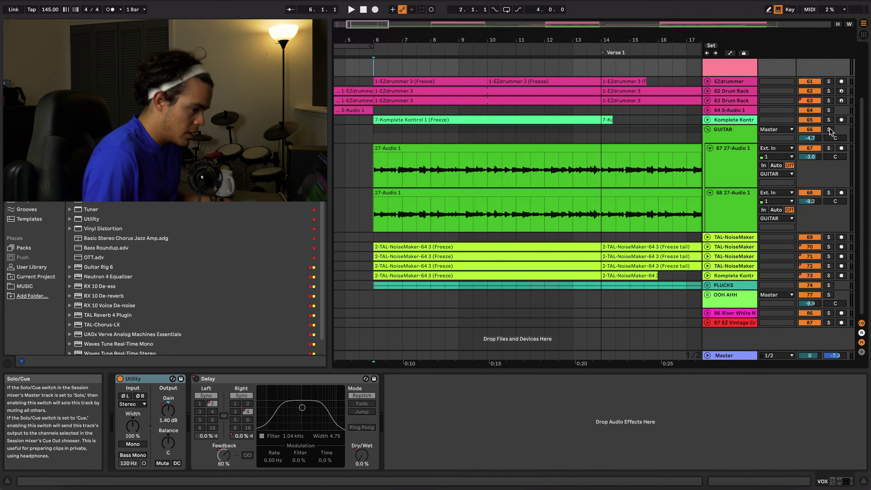
pyautogui.click(739, 137)
pyautogui.press('space')
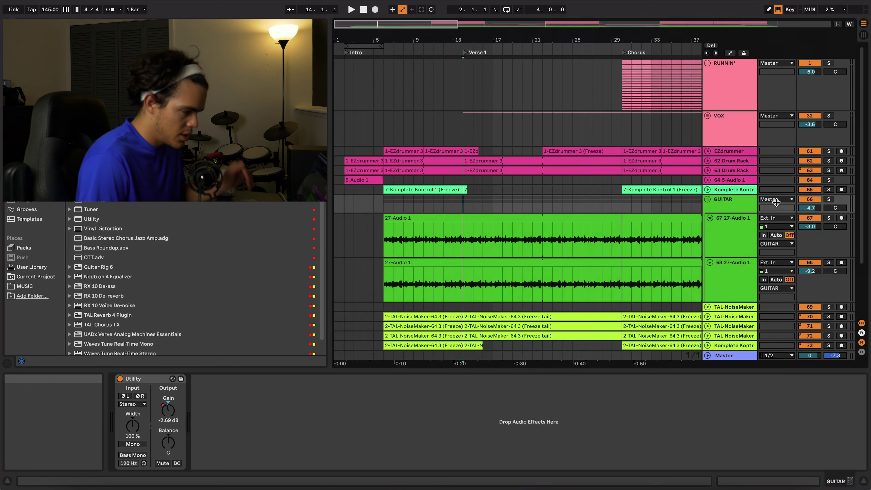
# Fold the GUITAR group and unfold the VOX group to show its vocal clips at Verse 1.
pyautogui.doubleClick(724, 199)
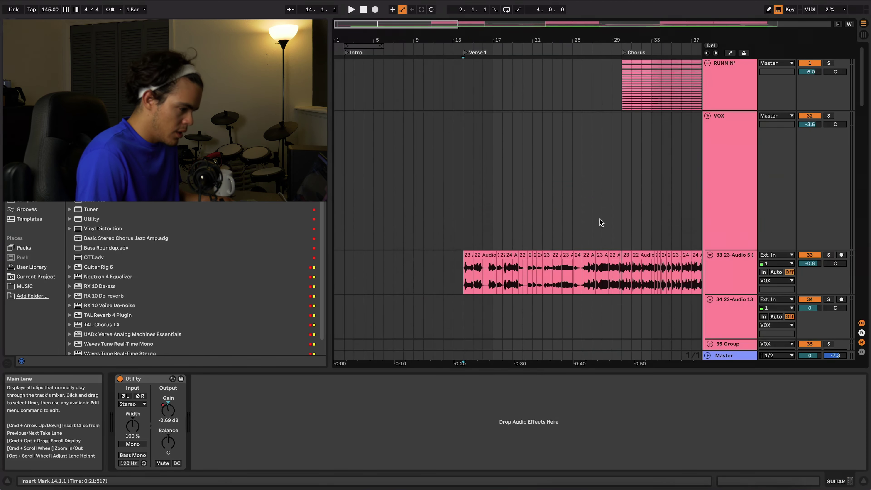
pyautogui.scroll(2, 497, 232)
pyautogui.hscroll(3, 496, 232)
pyautogui.scroll(-3, 484, 230)
pyautogui.hscroll(-3, 472, 228)
pyautogui.scroll(5, 463, 219)
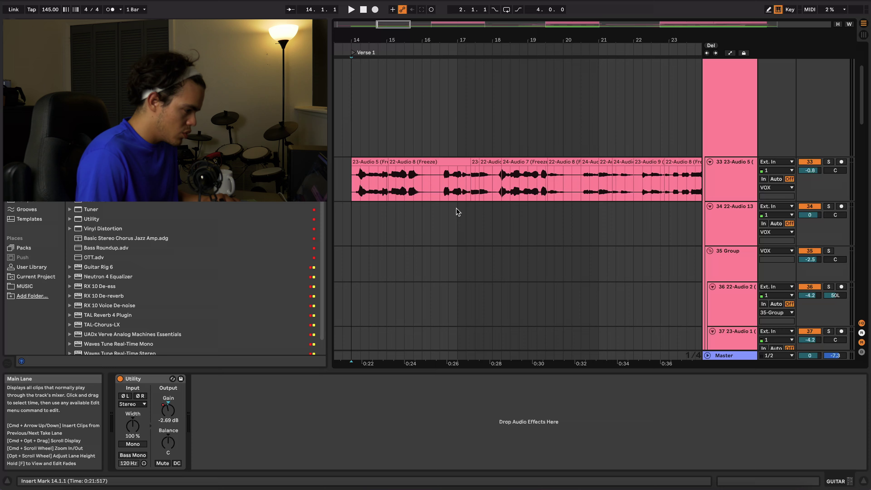
# Play the vocal track numbered 33 soloed from the start of Verse 1 at bar 14, and clear its solo.
pyautogui.hscroll(-1, 457, 212)
pyautogui.press('space')
pyautogui.click(827, 154)
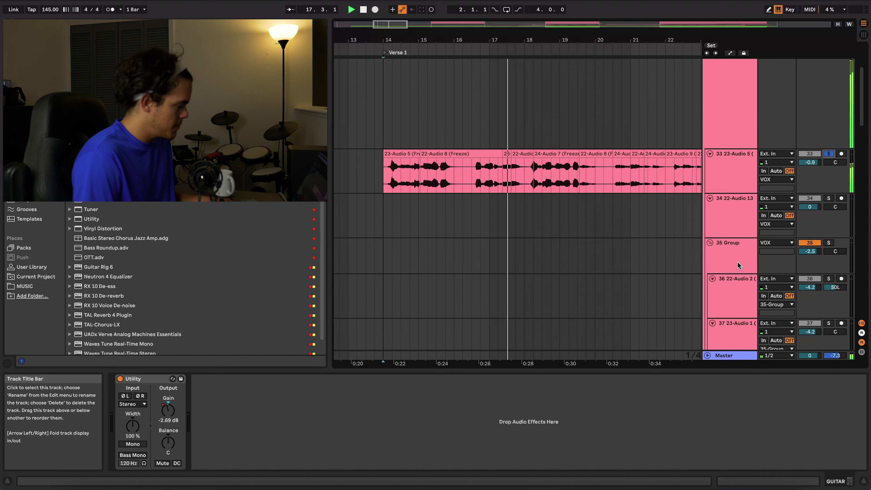
pyautogui.hscroll(2, 686, 284)
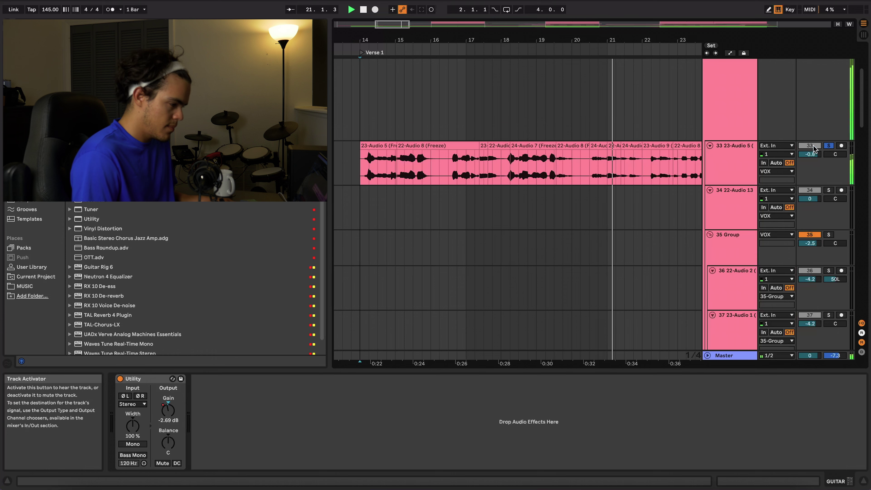
pyautogui.click(829, 145)
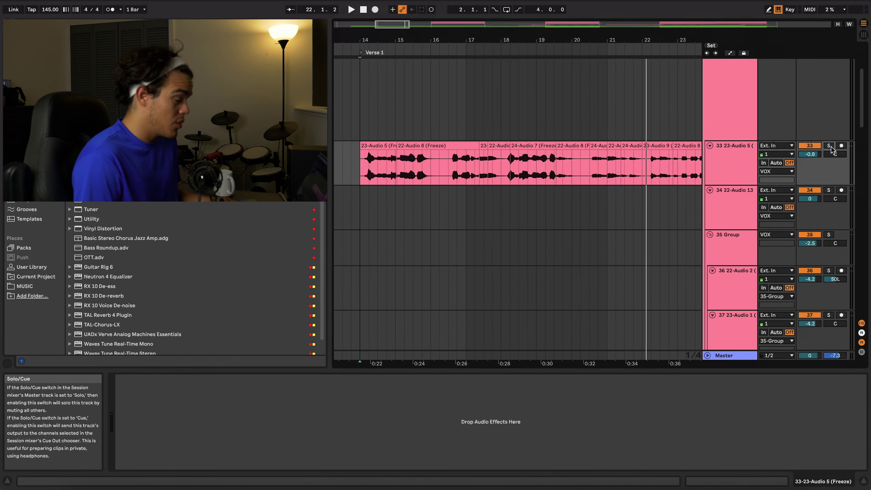
# Fold the VOX group and set the playback position to the first Chorus at bar 30.
pyautogui.scroll(5, 645, 178)
pyautogui.click(707, 117)
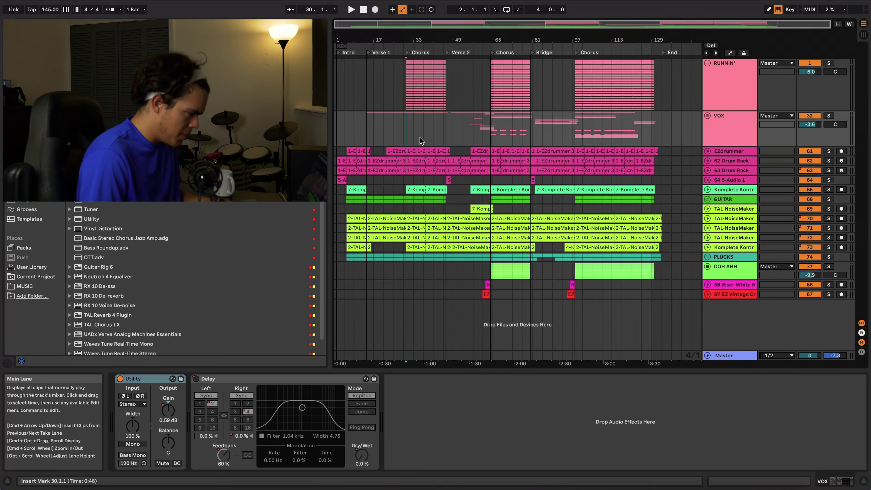
pyautogui.scroll(8, 421, 141)
pyautogui.hscroll(-3, 421, 141)
pyautogui.hscroll(-1, 421, 141)
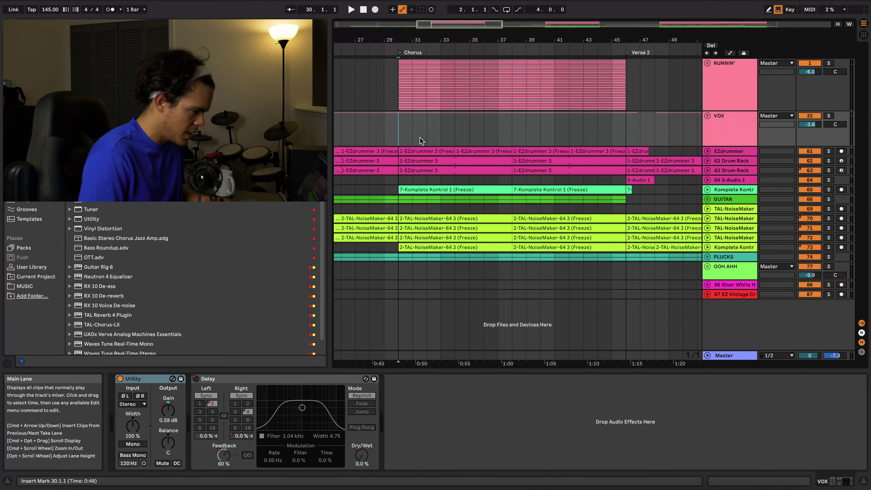
# Unfold the RUNNIN' group, look through its stacked tracks at the first Chorus, and solo the group.
pyautogui.click(707, 64)
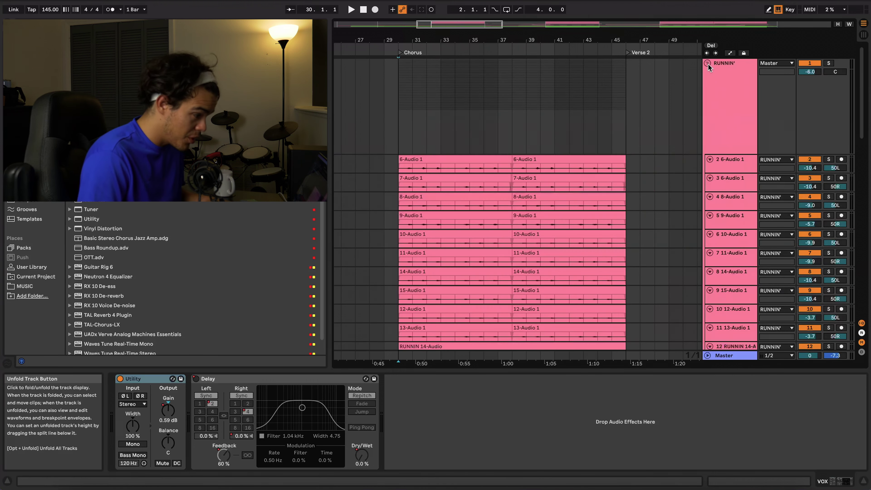
pyautogui.scroll(-6, 709, 159)
pyautogui.scroll(-2, 709, 158)
pyautogui.scroll(-18, 603, 209)
pyautogui.scroll(15, 603, 209)
pyautogui.scroll(15, 603, 210)
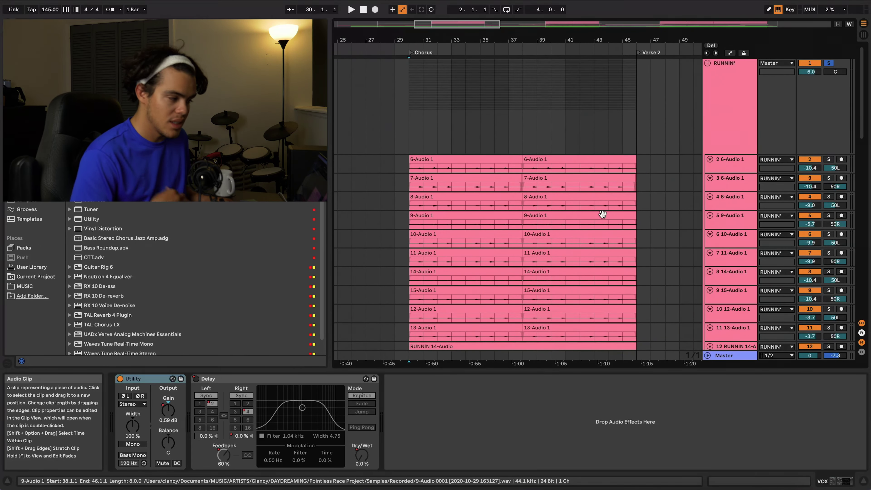
pyautogui.scroll(7, 415, 138)
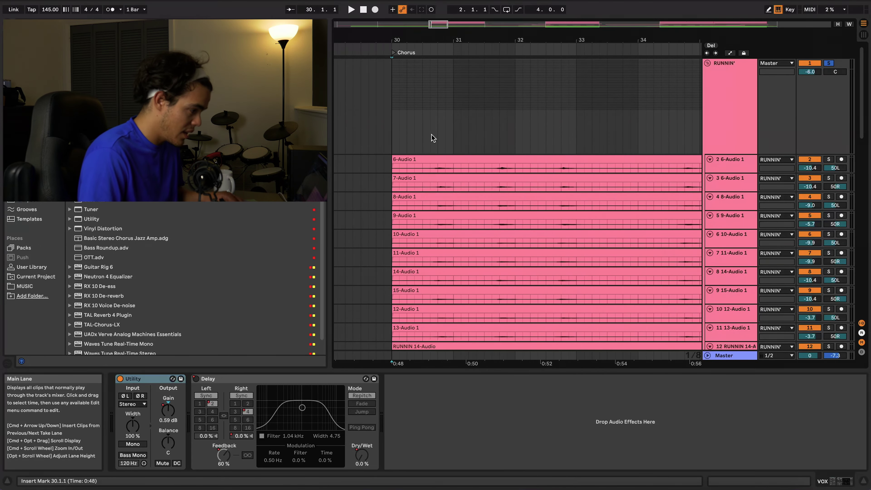
# Play the soloed RUNNIN' group from several points in the first Chorus, and return the playback position to bar 30, beat 3.
pyautogui.click(431, 138)
pyautogui.click(385, 134)
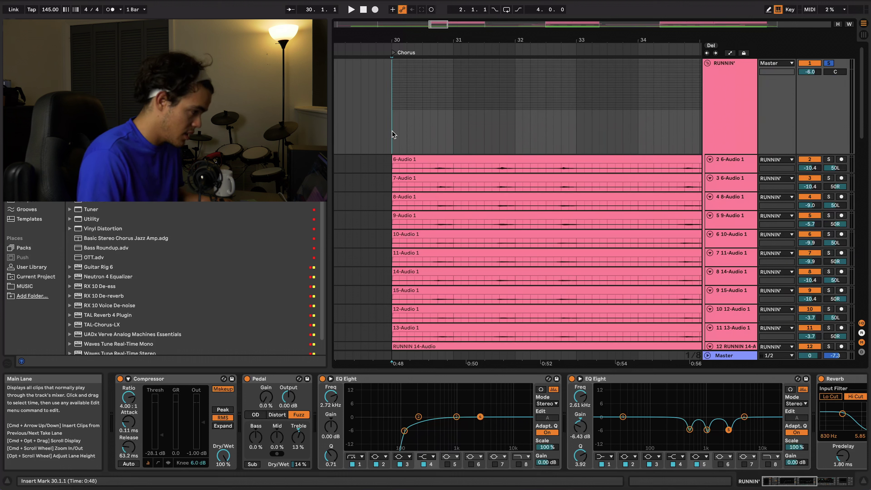
pyautogui.click(484, 127)
pyautogui.click(546, 131)
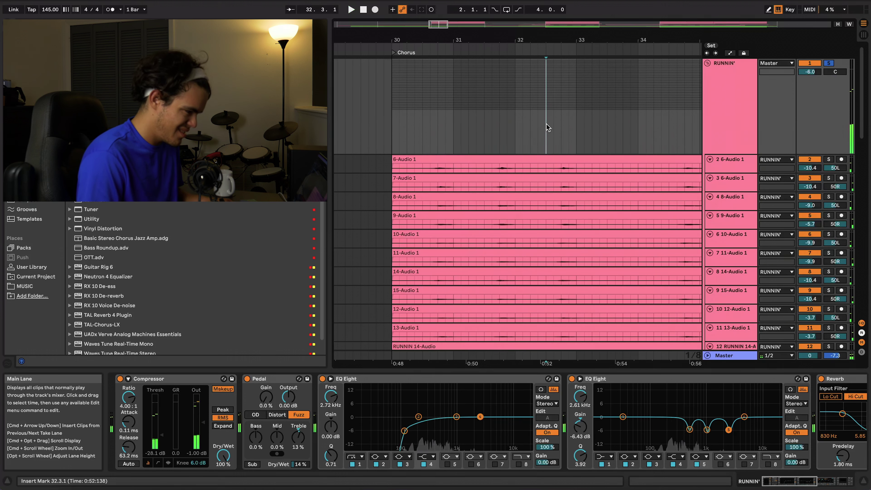
pyautogui.press('space')
pyautogui.click(423, 132)
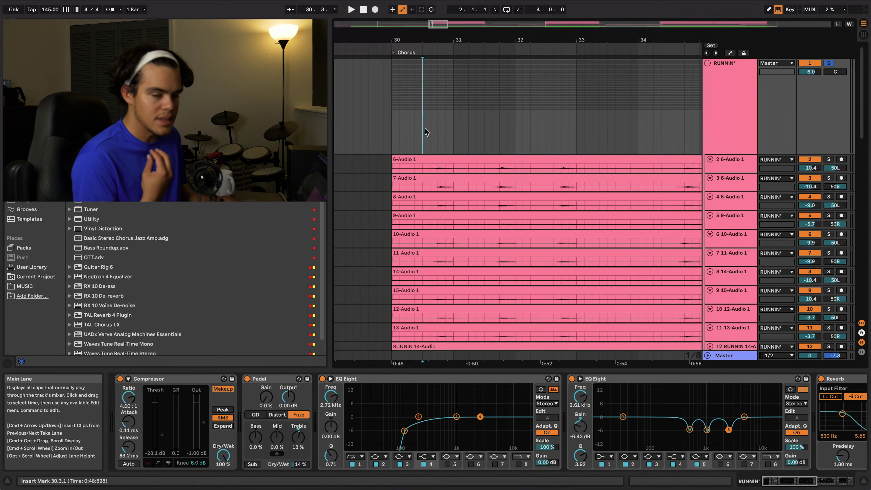
# Examine the stacked vocal tracks numbered 2 to 31 inside the RUNNIN' group.
pyautogui.scroll(-5, 444, 117)
pyautogui.hscroll(2, 443, 118)
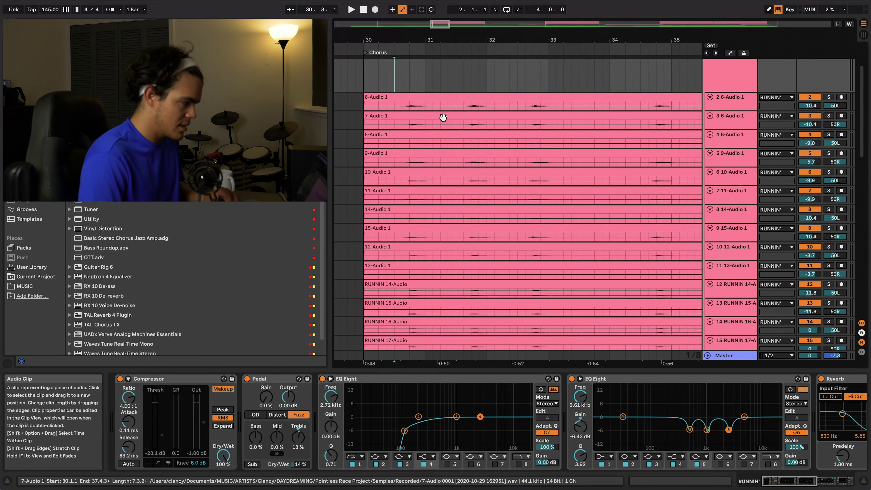
pyautogui.scroll(-3, 421, 102)
pyautogui.scroll(-10, 421, 102)
pyautogui.scroll(15, 420, 102)
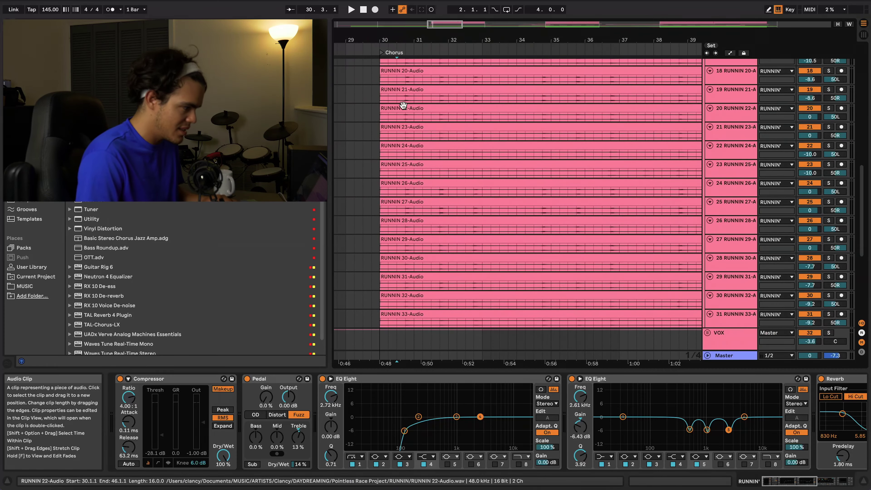
pyautogui.scroll(1, 403, 105)
pyautogui.hscroll(1, 403, 105)
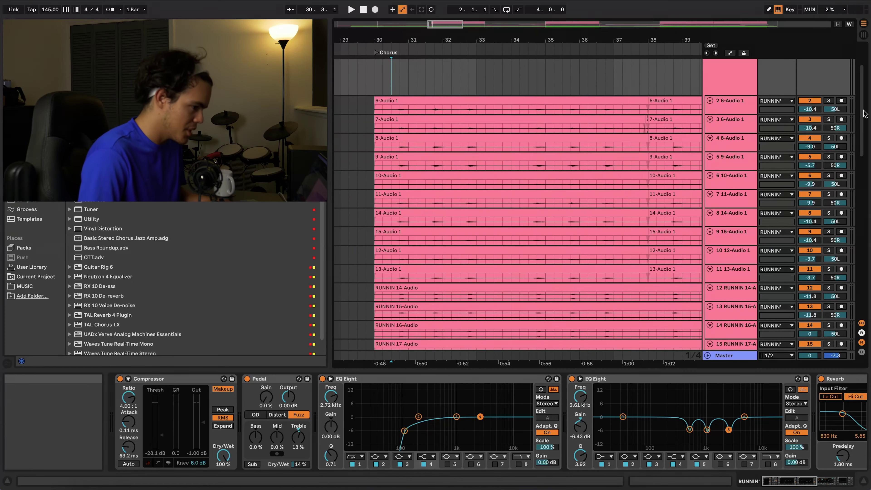
# Audition individual layers of the RUNNIN' group one at a time, soloing tracks such as 2, 4, 7, 11 and 13.
pyautogui.click(830, 101)
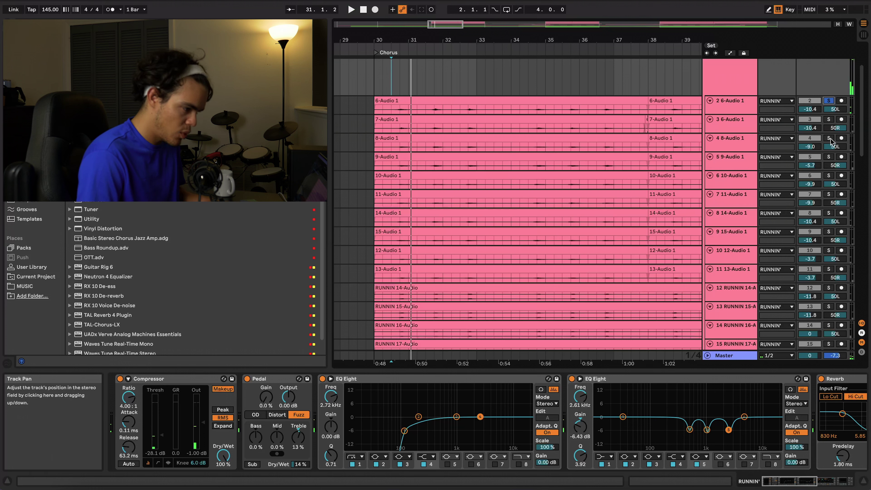
pyautogui.click(830, 138)
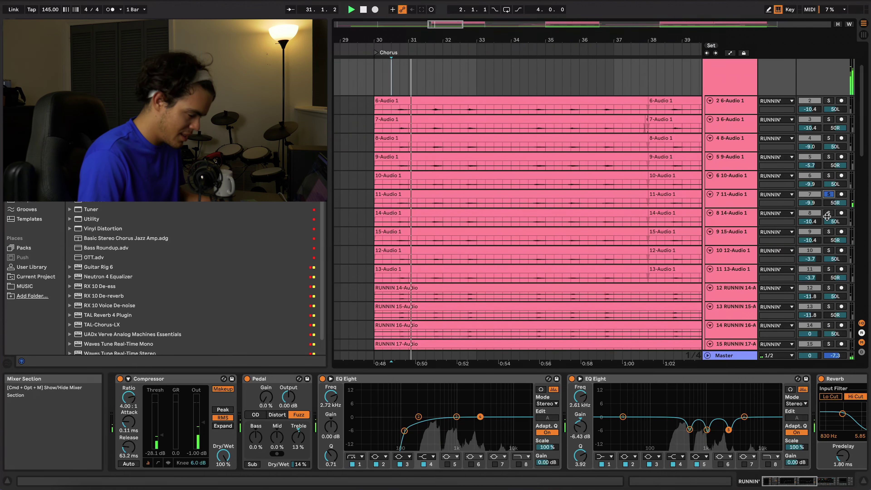
pyautogui.scroll(-2, 832, 203)
pyautogui.click(832, 203)
pyautogui.scroll(-3, 832, 206)
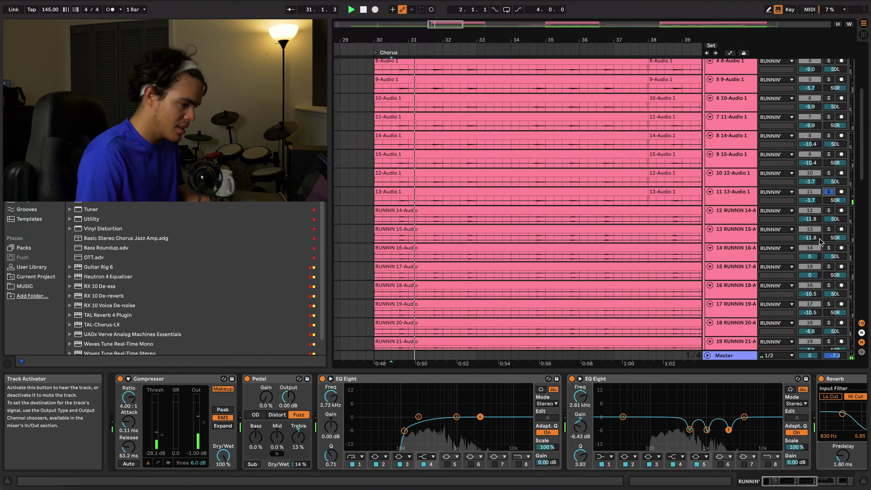
pyautogui.click(830, 230)
# Return to the RUNNIN' group track and examine its effect chain, including Compressor, Pedal, EQ Eight and Reverb.
pyautogui.scroll(9, 830, 230)
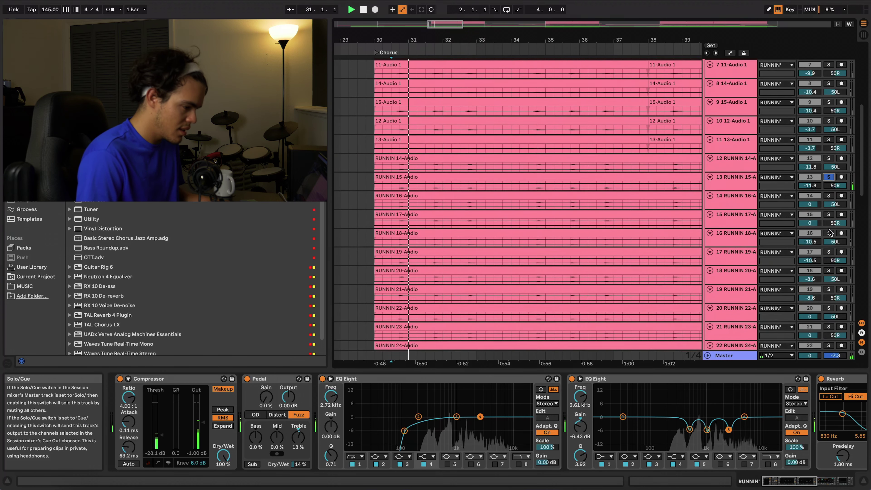
pyautogui.click(734, 86)
pyautogui.click(522, 436)
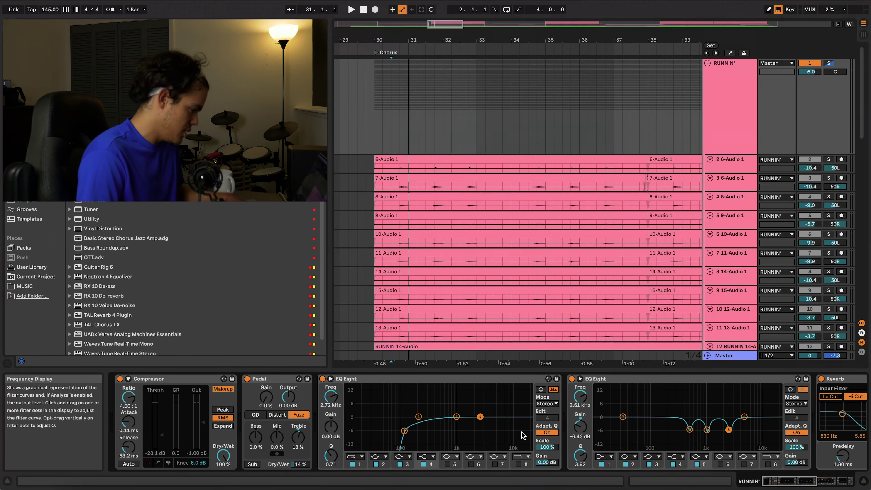
pyautogui.hscroll(3, 522, 435)
pyautogui.hscroll(-3, 522, 436)
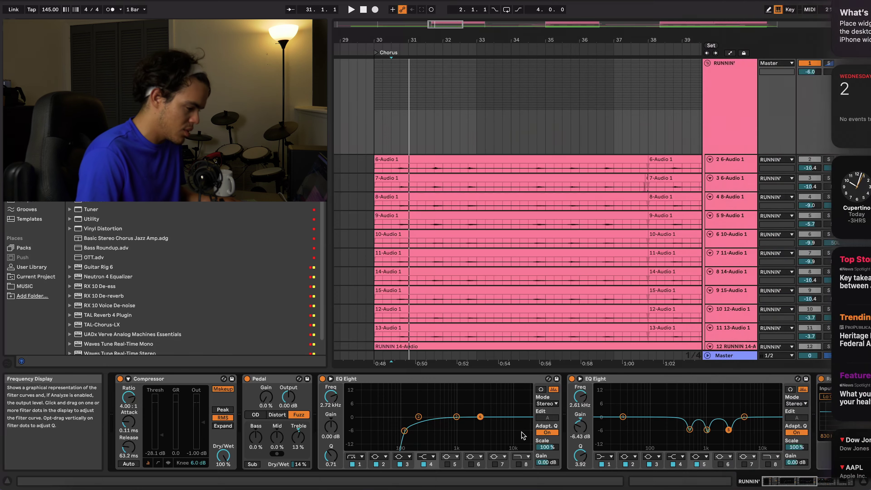
# Play the soloed RUNNIN' group together with the soloed VOX group from the start of the first Chorus.
pyautogui.press('space')
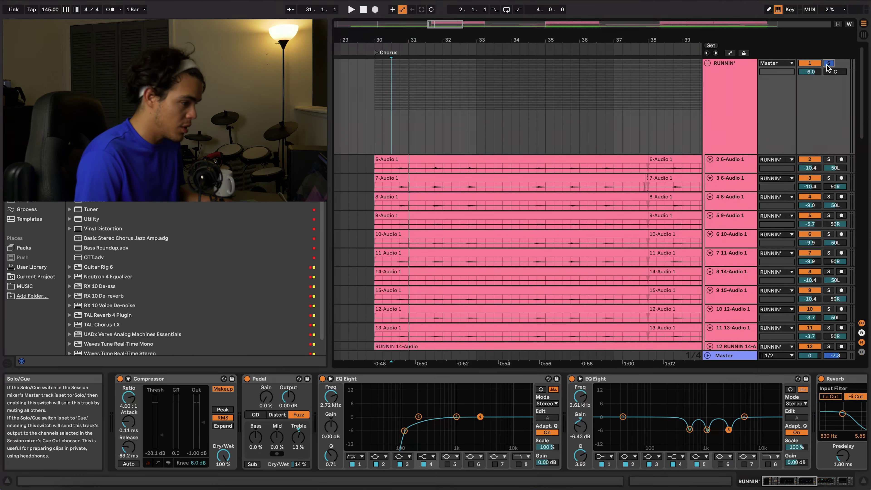
pyautogui.press('space')
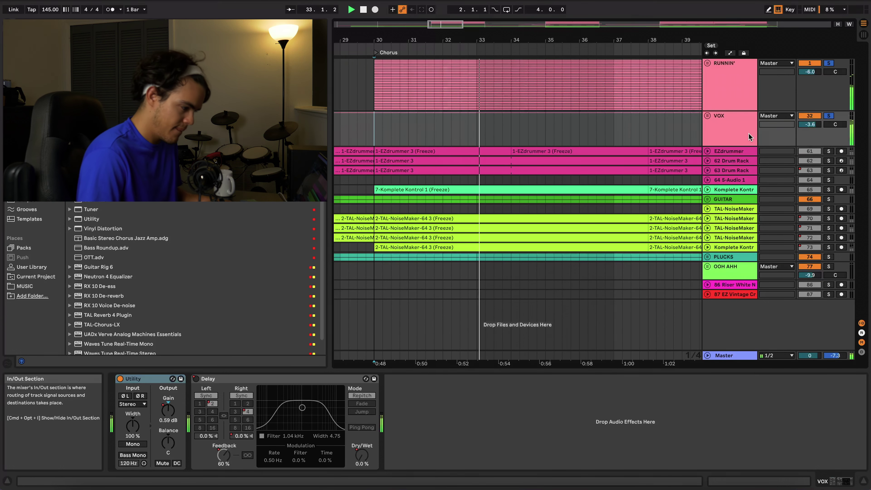
pyautogui.press('space')
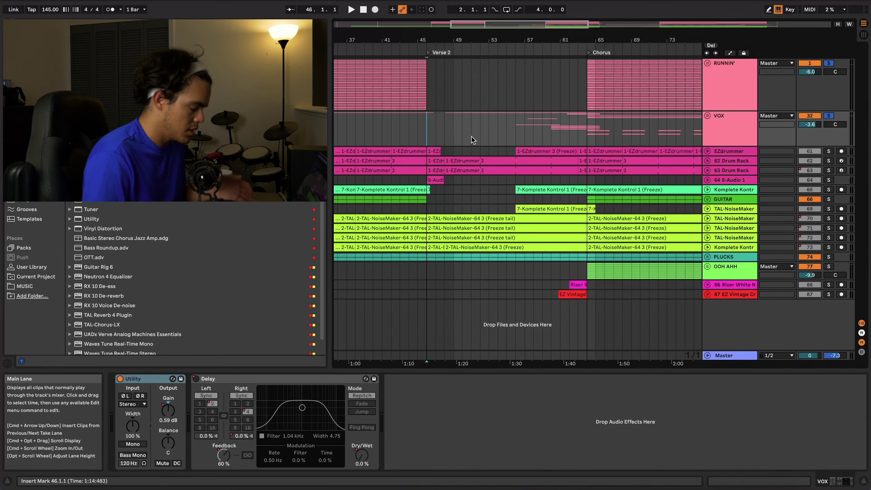
# Look at the VOX group across Verse 2 and place the playback position near the start of that section.
pyautogui.scroll(3, 449, 136)
pyautogui.scroll(3, 449, 136)
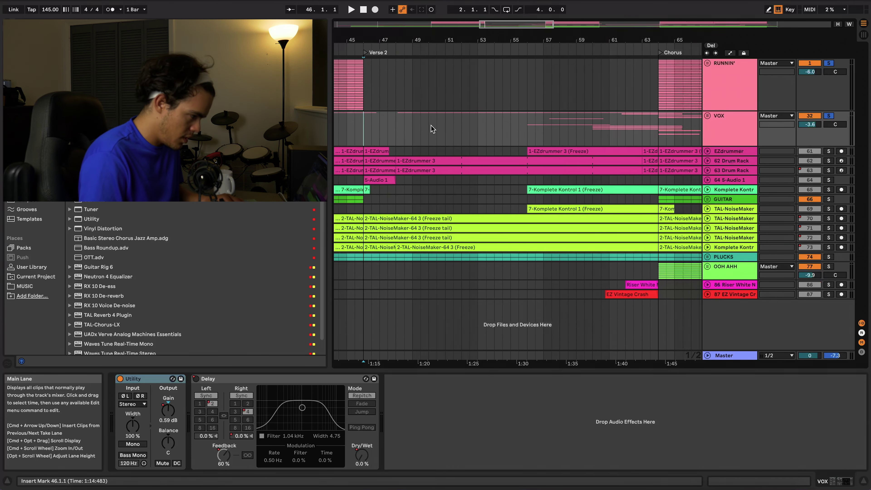
pyautogui.click(384, 128)
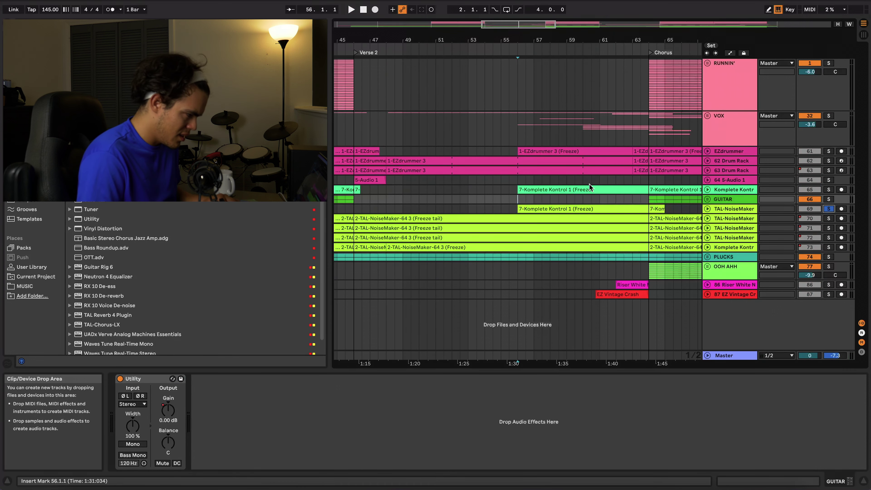
# Unfold TAL-NoiseMaker track 69 and play it soloed from bar 56 in Verse 2.
pyautogui.scroll(-3, 590, 188)
pyautogui.scroll(5, 591, 188)
pyautogui.hscroll(5, 591, 188)
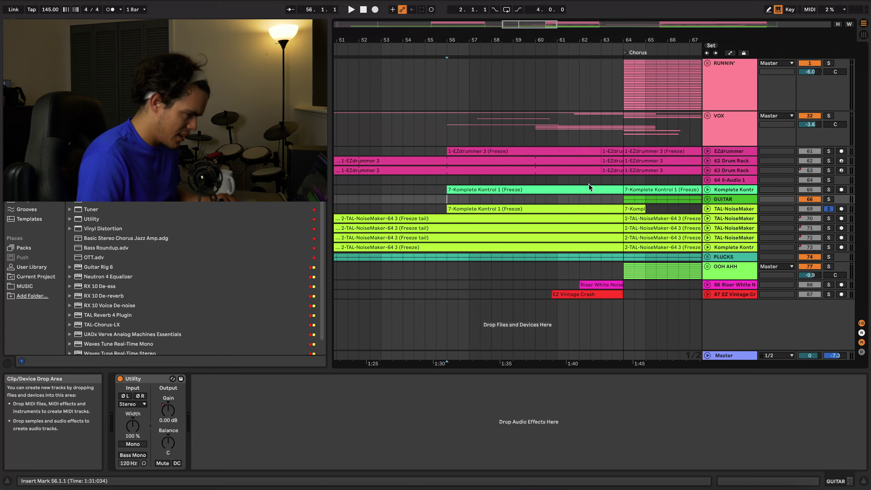
pyautogui.click(708, 209)
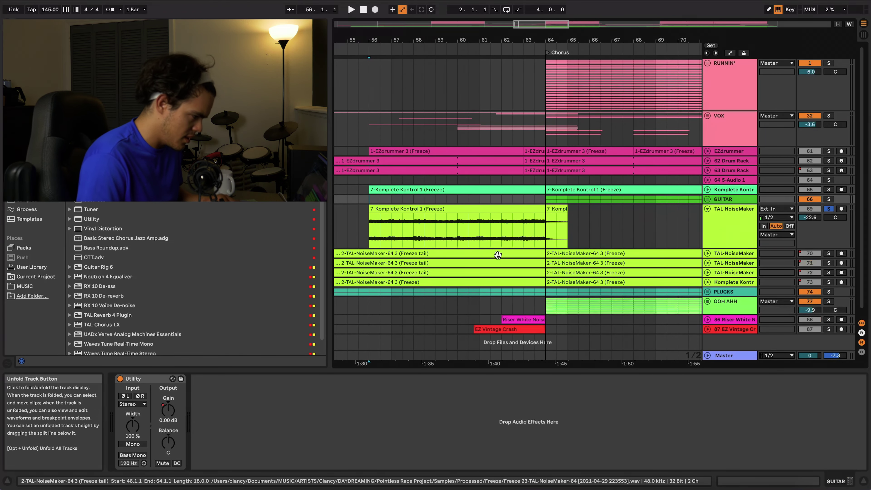
pyautogui.hscroll(-3, 476, 247)
pyautogui.press('space')
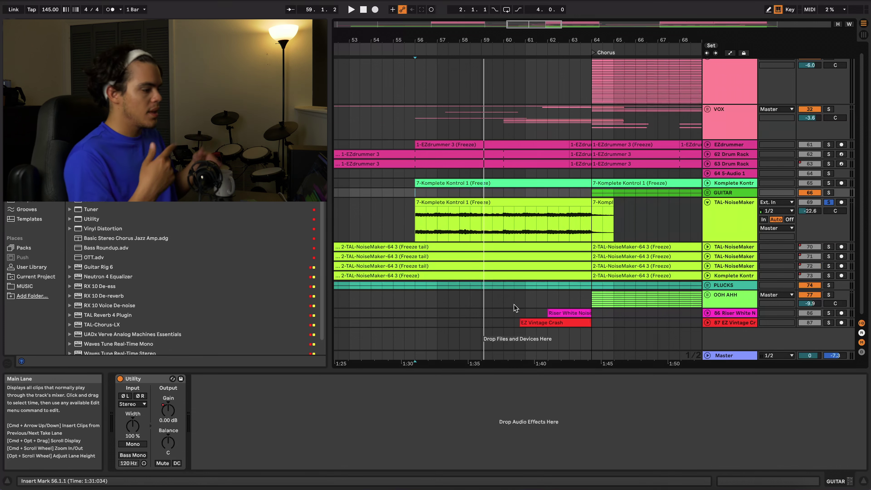
# Unfold the VOX group and look through its vocal tracks across the song, focusing on Verse 2 and the second Chorus.
pyautogui.click(708, 114)
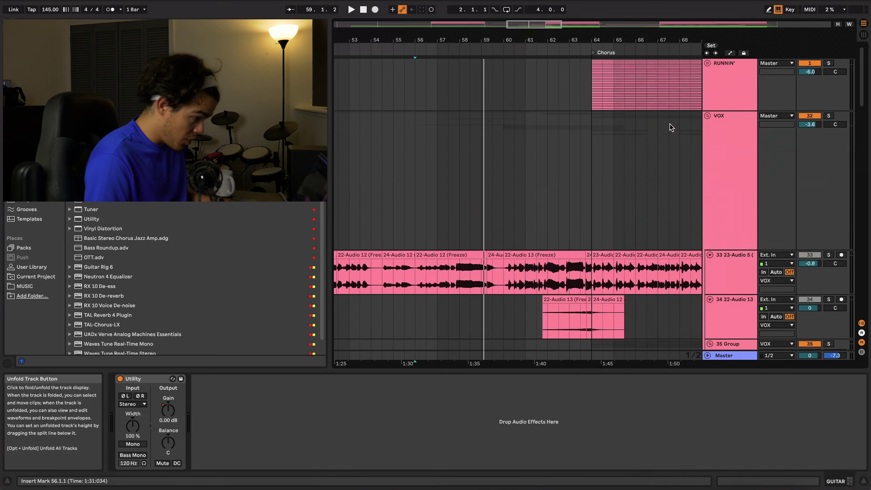
pyautogui.scroll(-4, 549, 163)
pyautogui.scroll(-10, 549, 163)
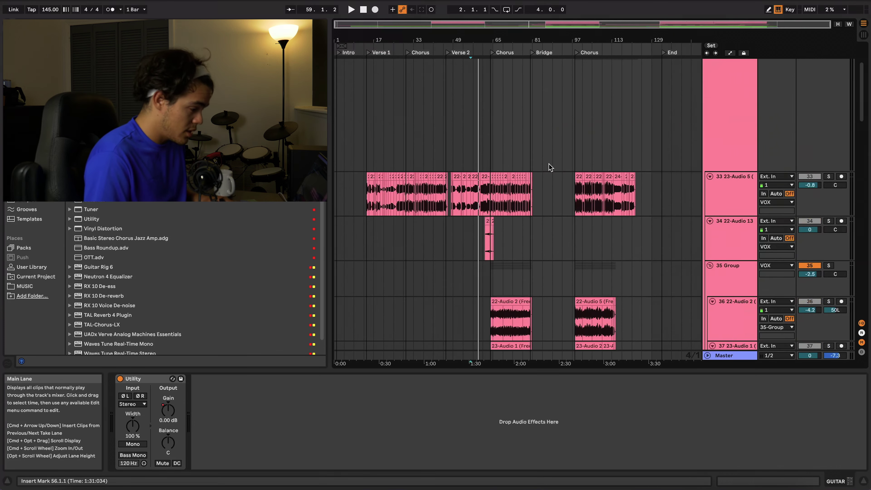
pyautogui.scroll(-15, 548, 163)
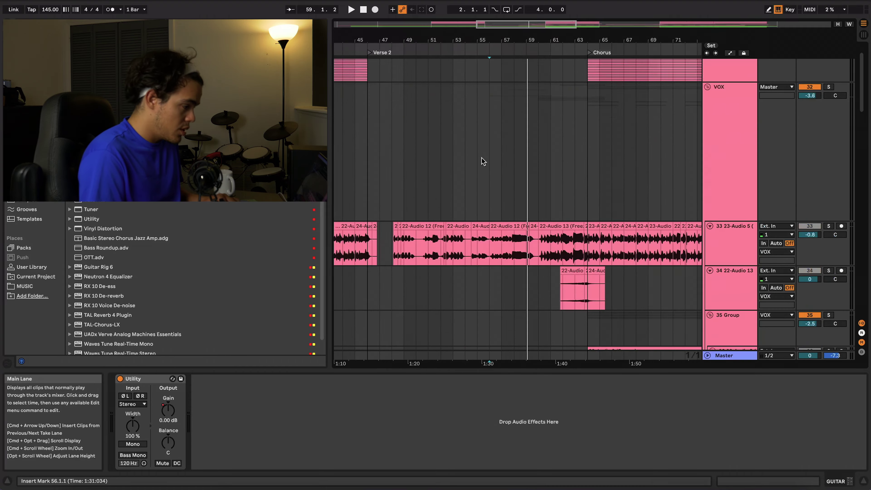
pyautogui.scroll(-10, 482, 157)
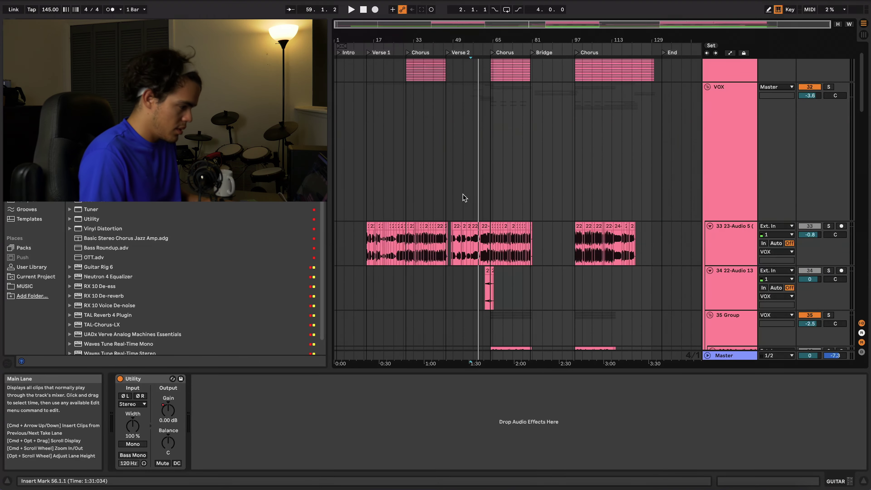
pyautogui.scroll(10, 463, 194)
pyautogui.scroll(-10, 482, 153)
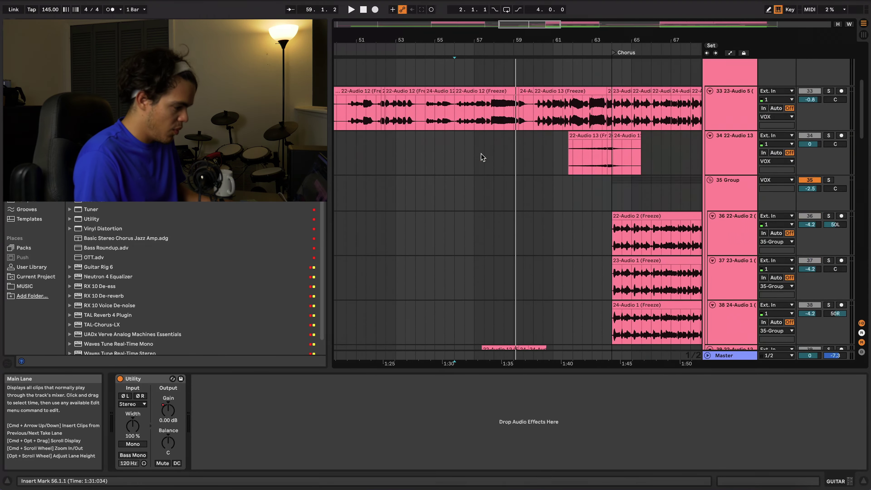
# Place the playback position at bar 56 on the 46 Group and play vocal tracks 47 and 39 soloed together.
pyautogui.click(481, 141)
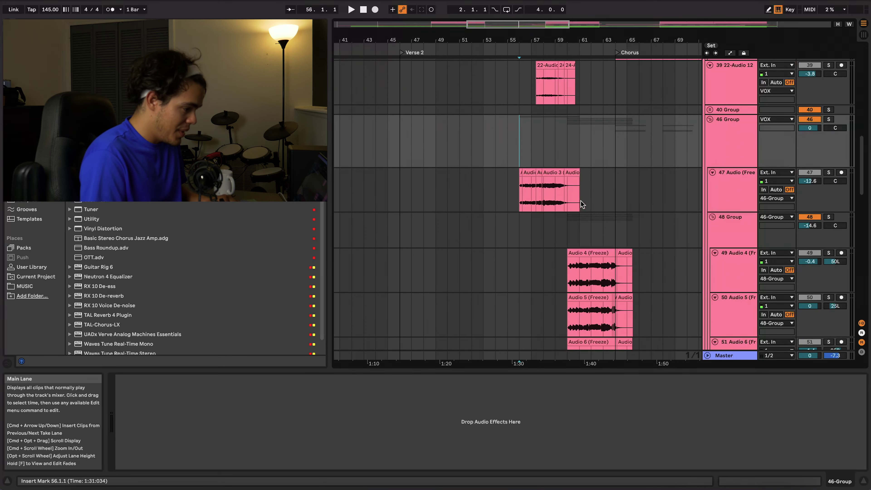
pyautogui.scroll(-5, 581, 200)
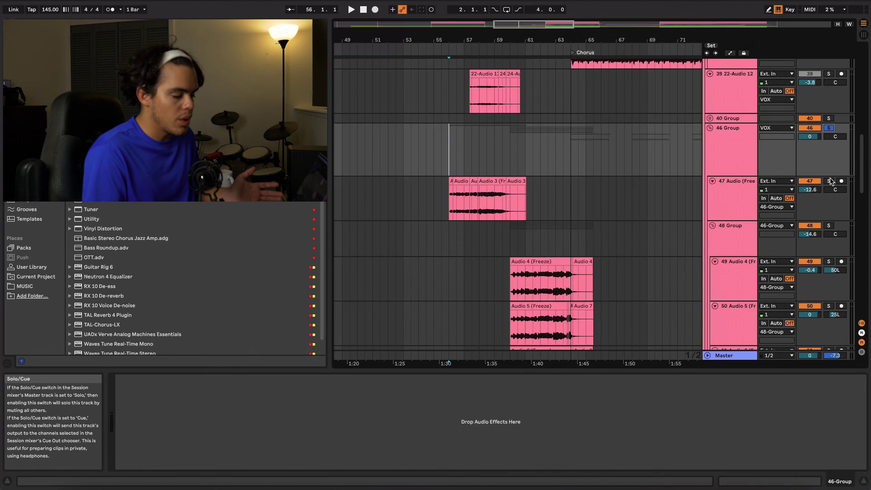
pyautogui.scroll(2, 451, 157)
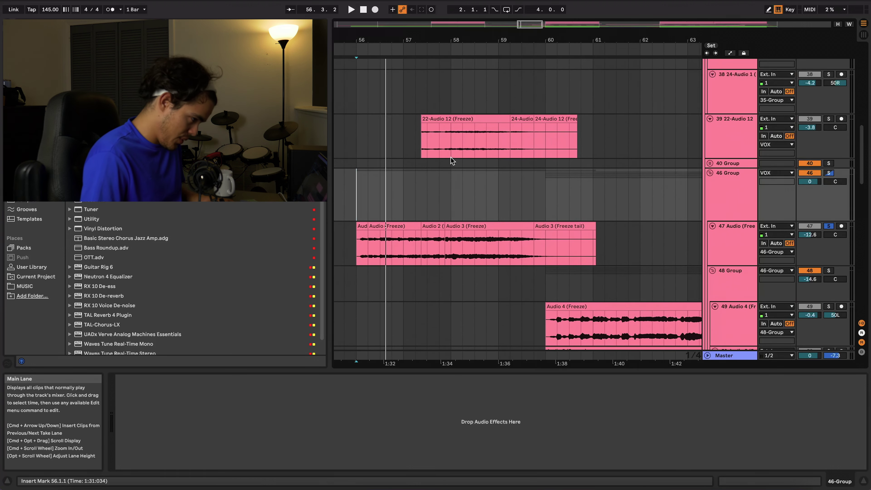
pyautogui.press('space')
pyautogui.keyDown('super'); pyautogui.click(829, 119); pyautogui.keyUp('super')
pyautogui.hscroll(-2, 643, 177)
pyautogui.scroll(-1, 643, 177)
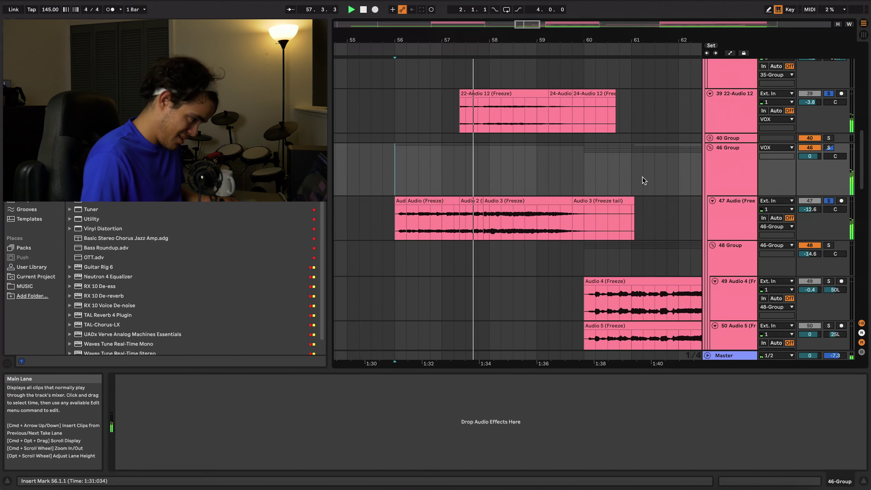
pyautogui.scroll(1, 643, 181)
pyautogui.hscroll(1, 643, 180)
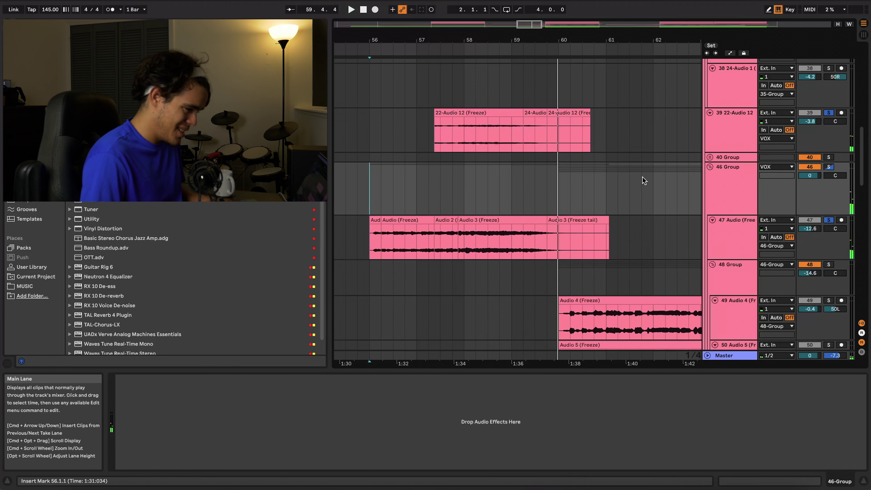
# Examine the four stacked vocal tracks, 49 to 52, inside the 48 Group before the second Chorus.
pyautogui.scroll(-8, 643, 181)
pyautogui.scroll(-3, 643, 181)
pyautogui.hscroll(2, 644, 180)
pyautogui.scroll(5, 582, 160)
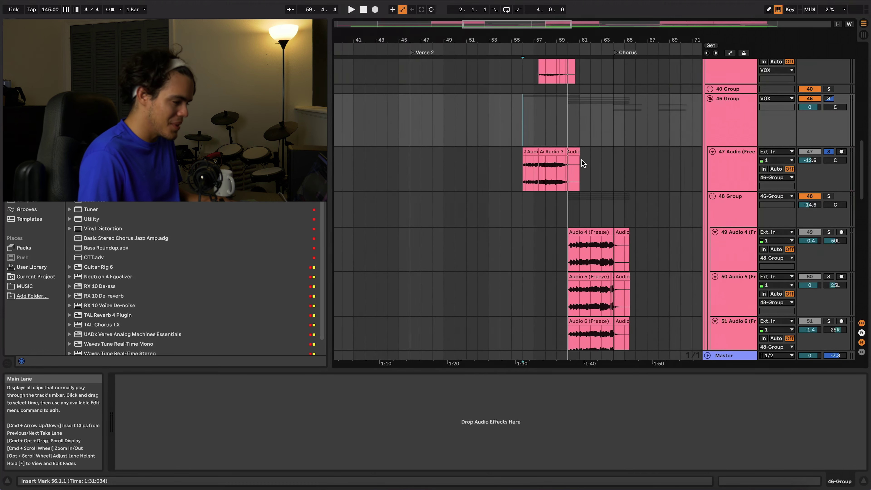
pyautogui.scroll(-3, 582, 159)
pyautogui.hscroll(3, 583, 159)
pyautogui.scroll(5, 582, 159)
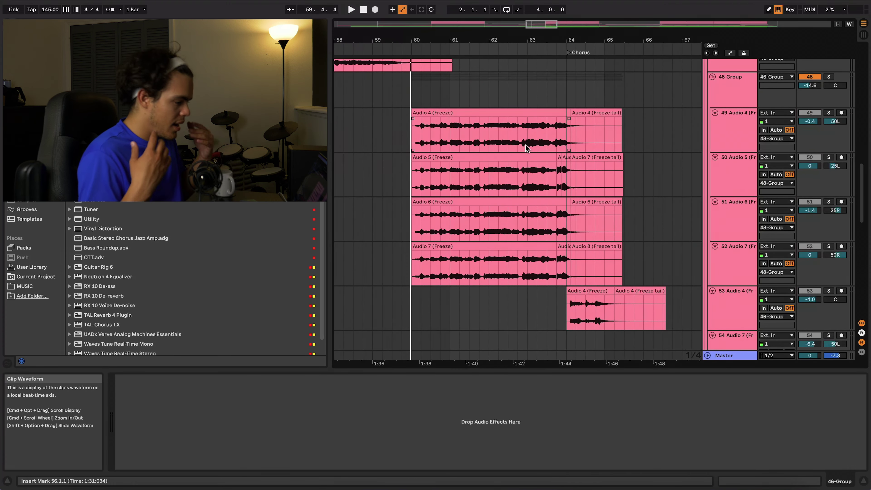
# Place the playback position at bar 60 on the 48 Group and play the group soloed into the second Chorus.
pyautogui.click(413, 87)
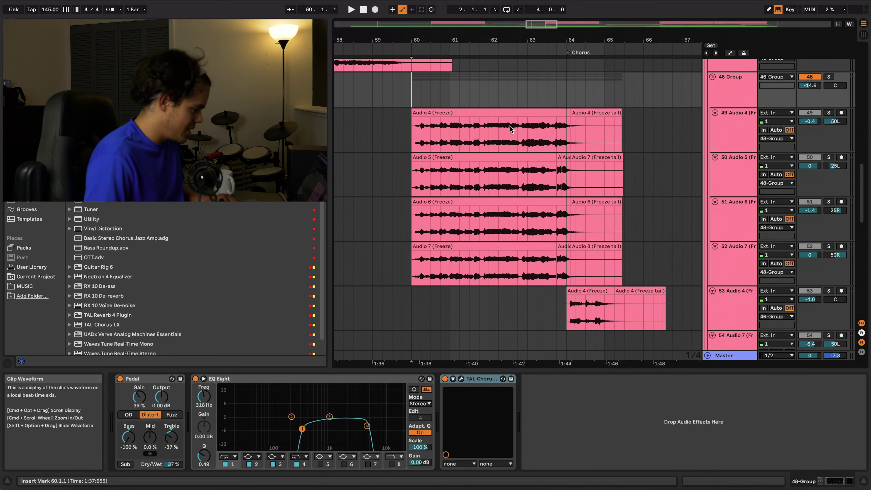
pyautogui.scroll(-5, 512, 129)
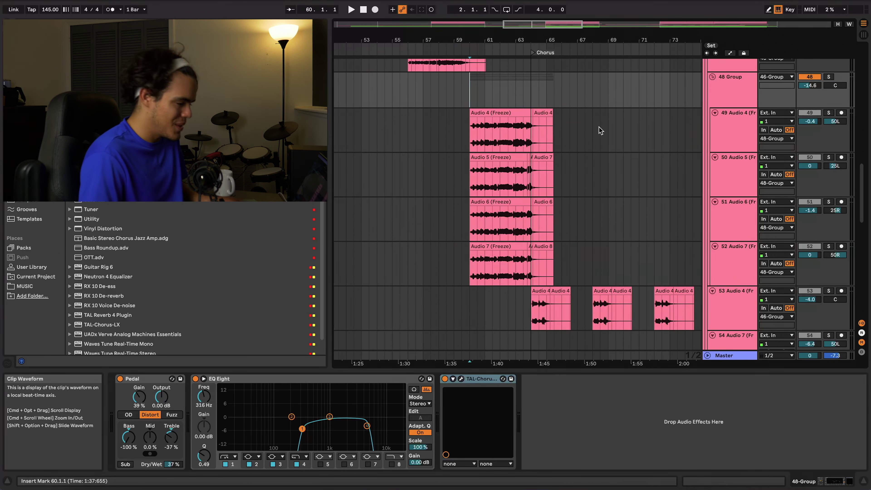
pyautogui.hscroll(-2, 681, 172)
pyautogui.press('space')
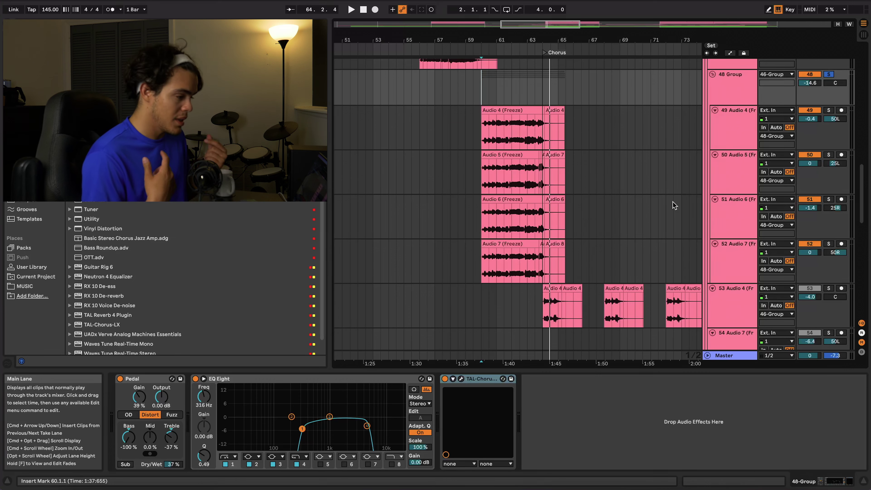
# Solo the 35 Group inside the VOX group and play its layers from bar 64 at the start of the second Chorus.
pyautogui.click(493, 139)
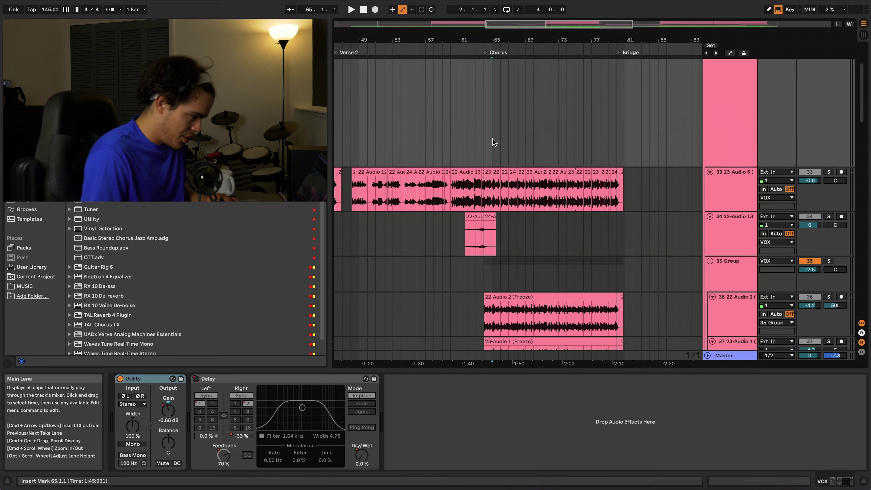
pyautogui.click(484, 134)
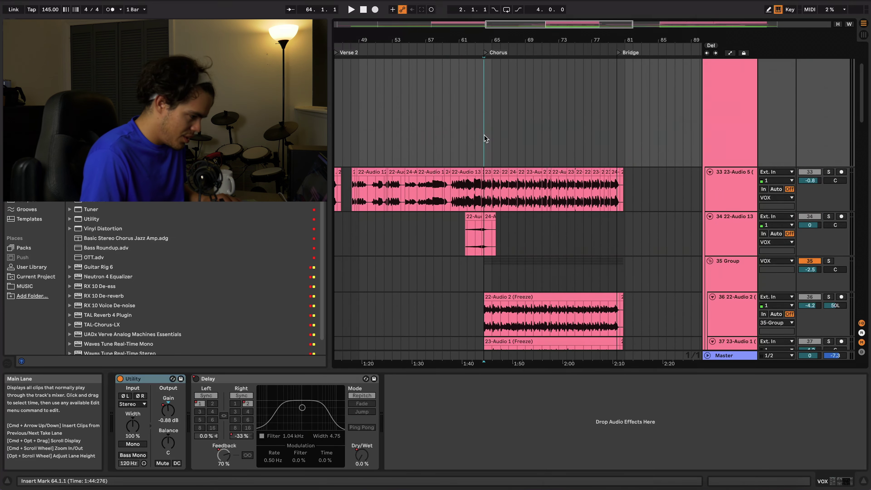
pyautogui.scroll(-5, 484, 134)
pyautogui.click(830, 101)
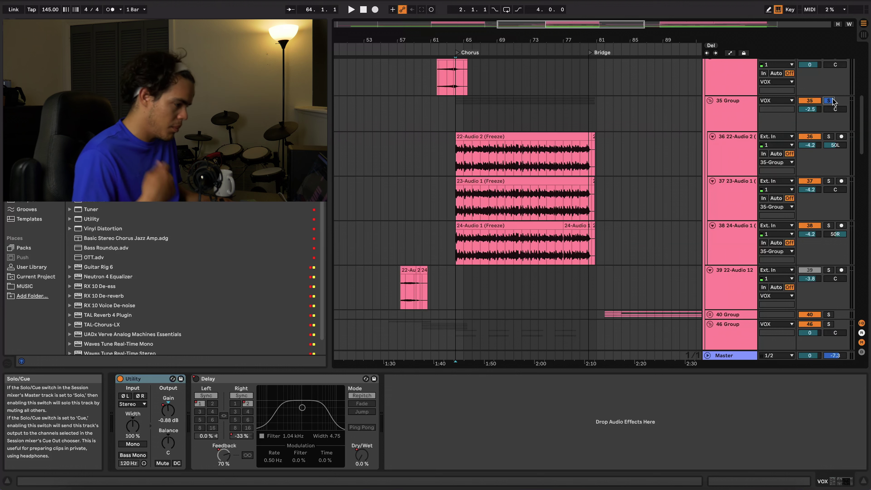
pyautogui.press('space')
pyautogui.scroll(3, 547, 177)
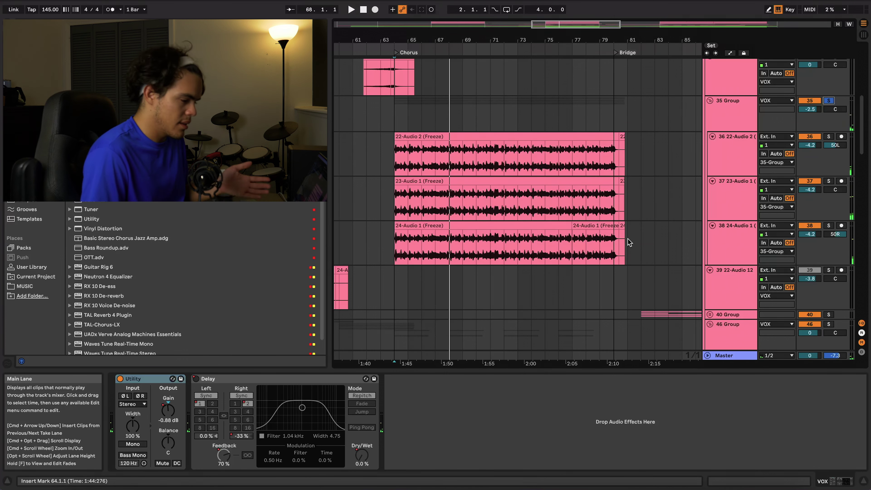
# Audition vocal tracks 53 and 56 soloed together from bar 64, and go back to the full arrangement.
pyautogui.scroll(-15, 630, 242)
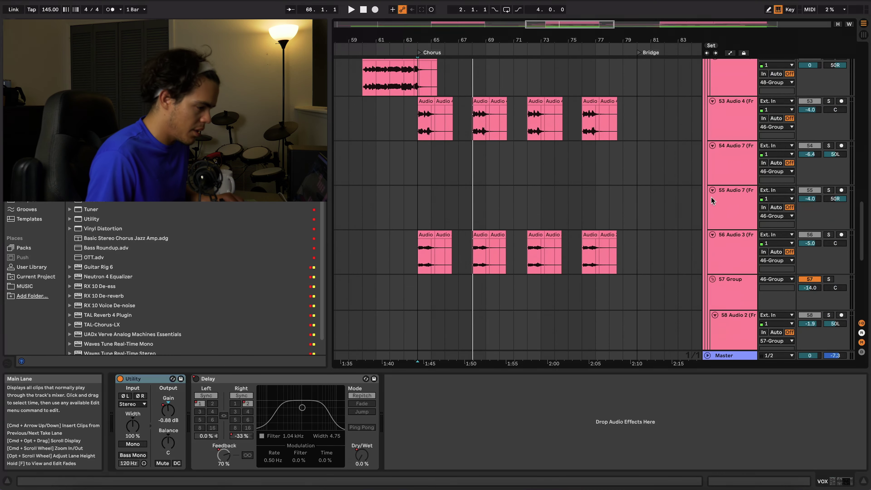
pyautogui.click(829, 102)
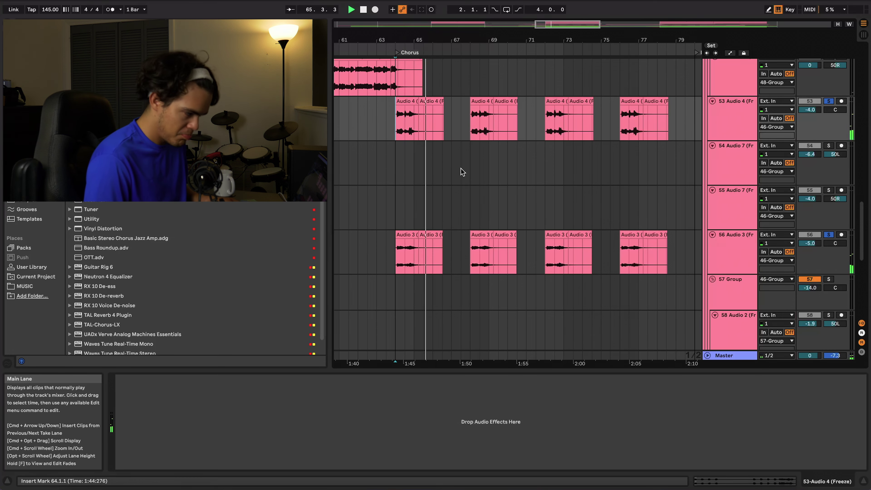
pyautogui.scroll(5, 484, 240)
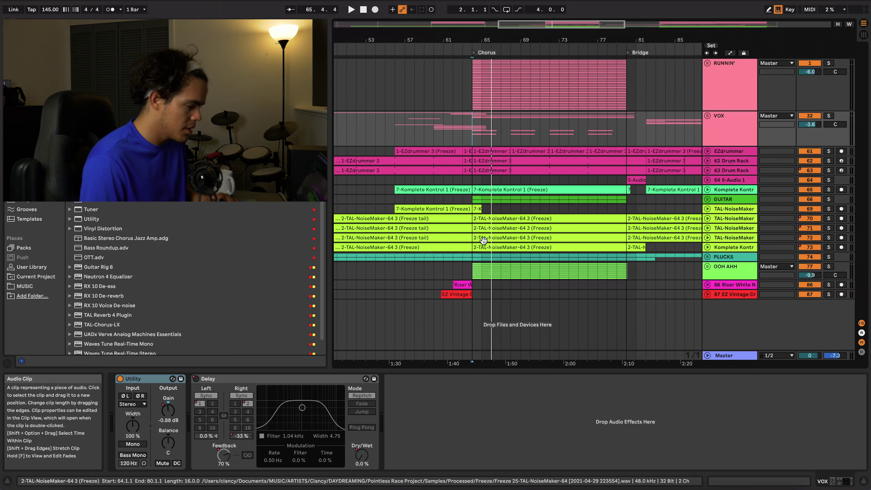
# Place the playback position at bar 64, unfold the OOH AHH group and look through its stacked tracks.
pyautogui.hscroll(2, 480, 242)
pyautogui.click(425, 285)
pyautogui.press('space')
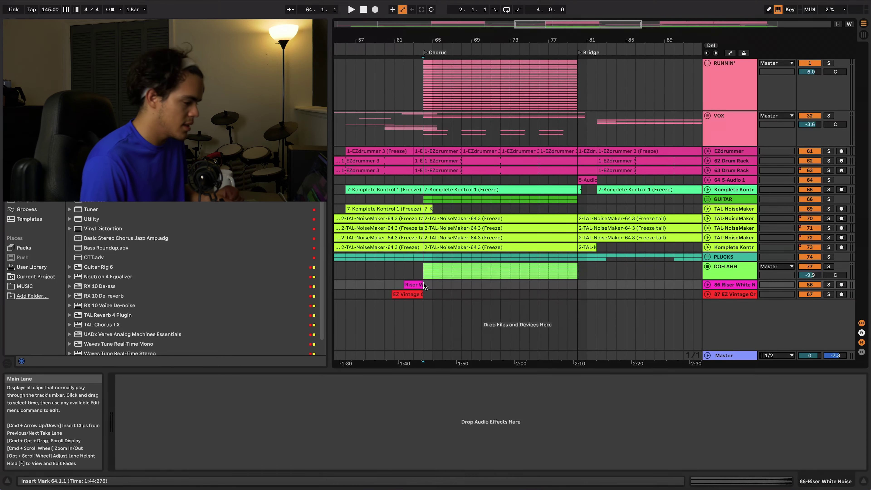
pyautogui.click(707, 266)
pyautogui.scroll(-5, 557, 291)
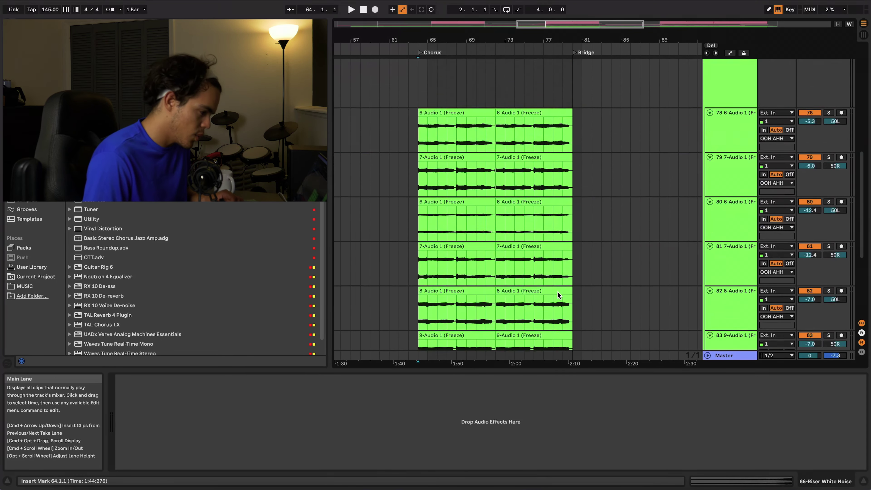
# Play the soloed OOH AHH group from bar 64, skip ahead to bar 68, and look through its stacked layers.
pyautogui.scroll(5, 557, 292)
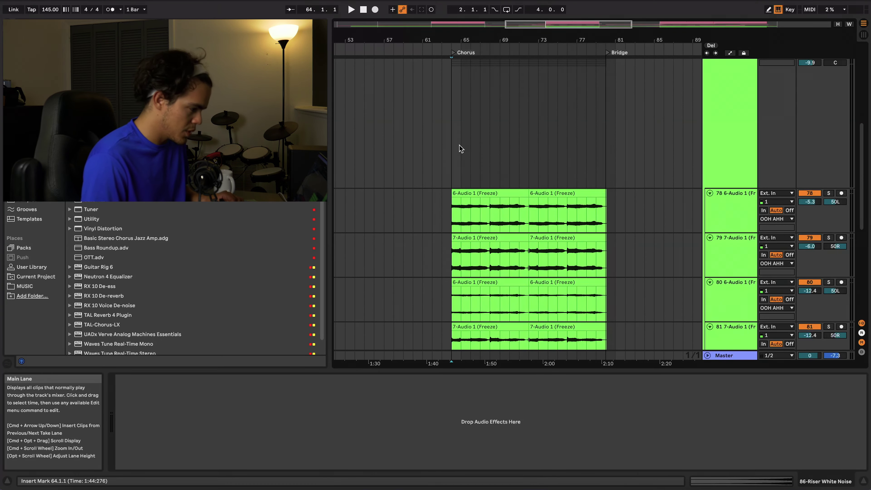
pyautogui.click(452, 164)
pyautogui.scroll(-4, 457, 170)
pyautogui.press('space')
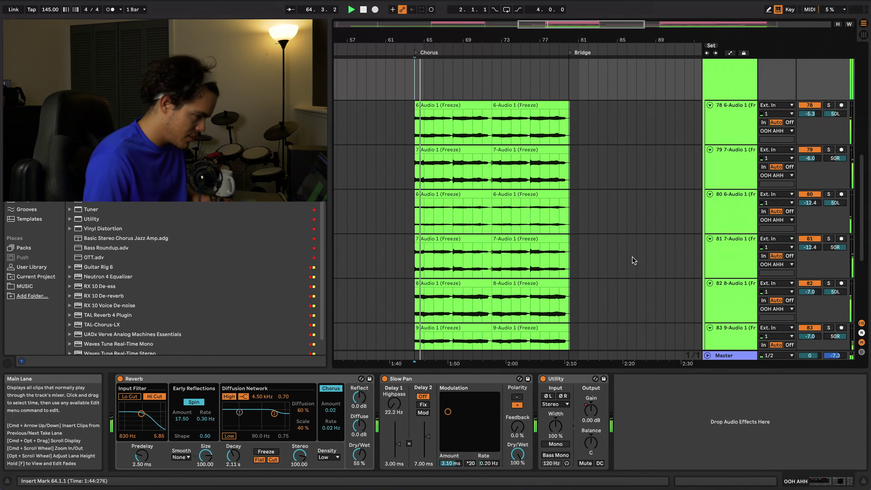
pyautogui.scroll(-3, 635, 261)
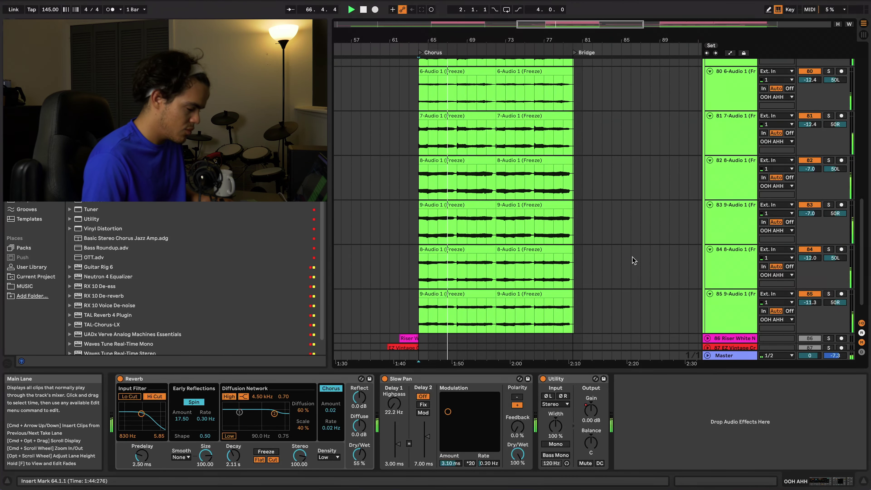
pyautogui.click(458, 227)
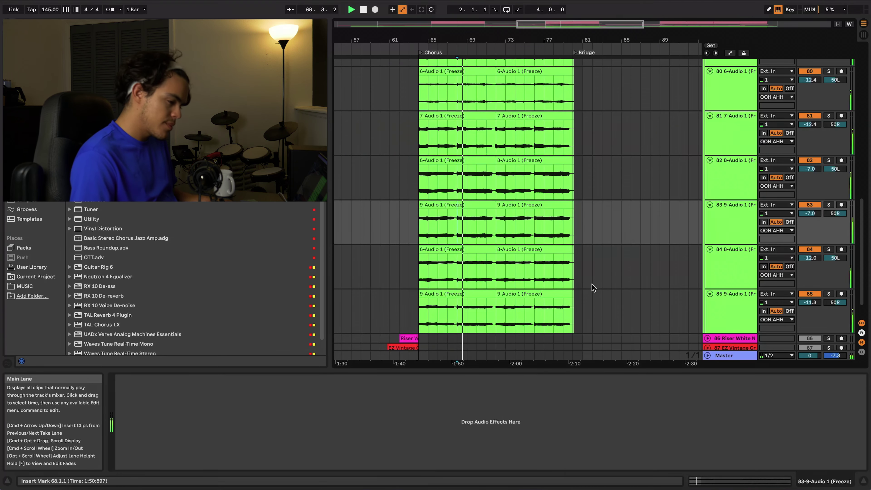
pyautogui.scroll(3, 591, 283)
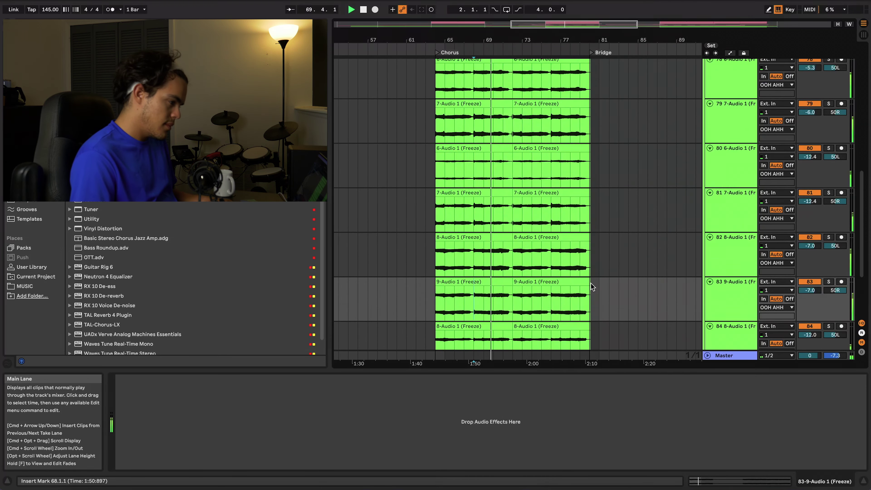
pyautogui.scroll(4, 591, 283)
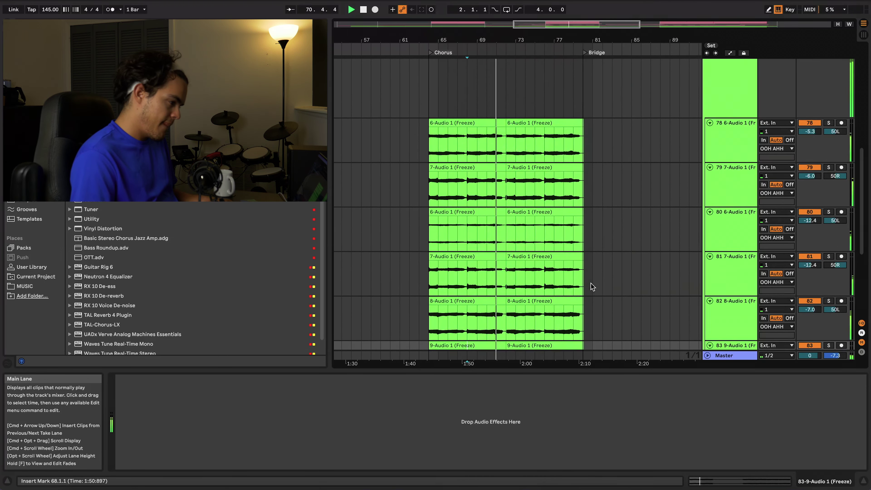
pyautogui.scroll(5, 655, 252)
pyautogui.press('space')
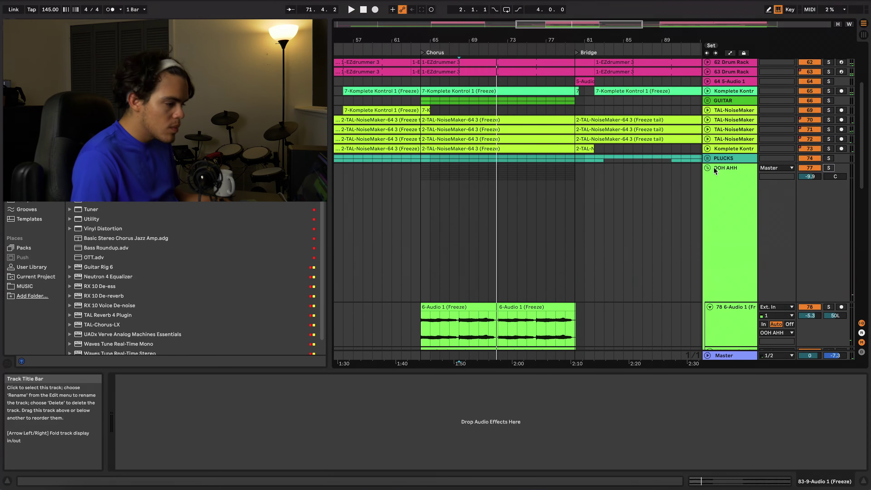
# Fold the OOH AHH group and place the playback position at bar 82 in the Bridge on the VOX group.
pyautogui.click(709, 167)
pyautogui.keyDown('super'); pyautogui.scroll(-10, 546, 144); pyautogui.keyUp('super')
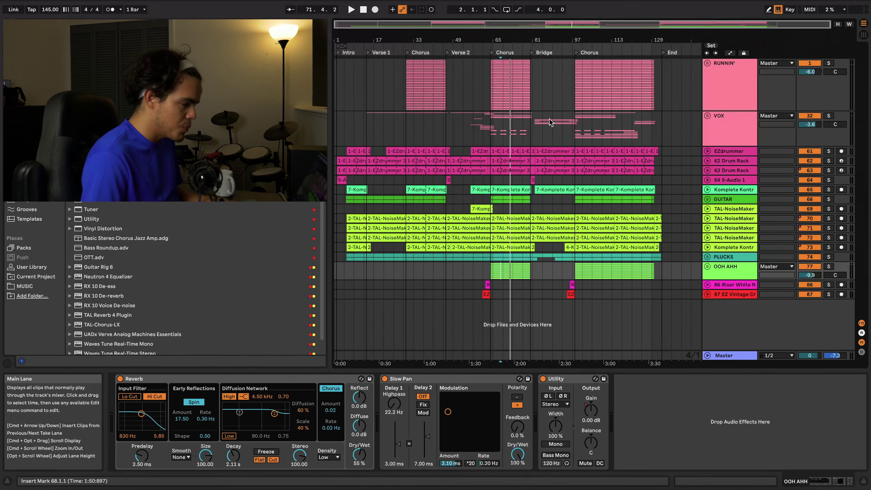
pyautogui.keyDown('super'); pyautogui.scroll(8, 549, 119); pyautogui.keyUp('super')
pyautogui.hscroll(3, 549, 118)
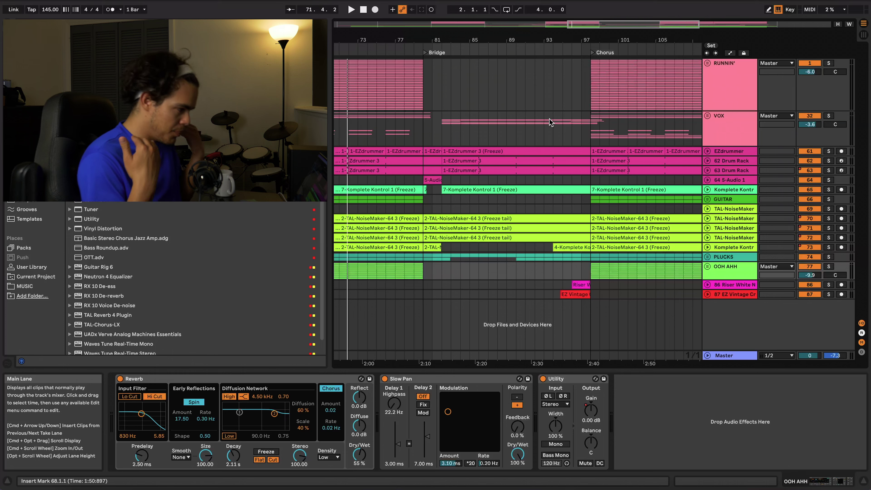
pyautogui.click(442, 137)
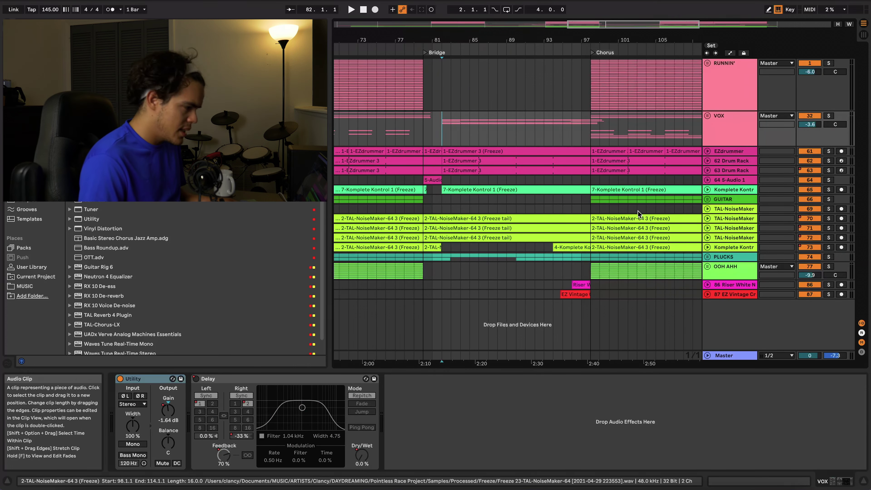
# Unfold the VOX group and its 40 Group, and play track 41 soloed from bar 82 in the Bridge.
pyautogui.click(708, 115)
pyautogui.scroll(-5, 716, 160)
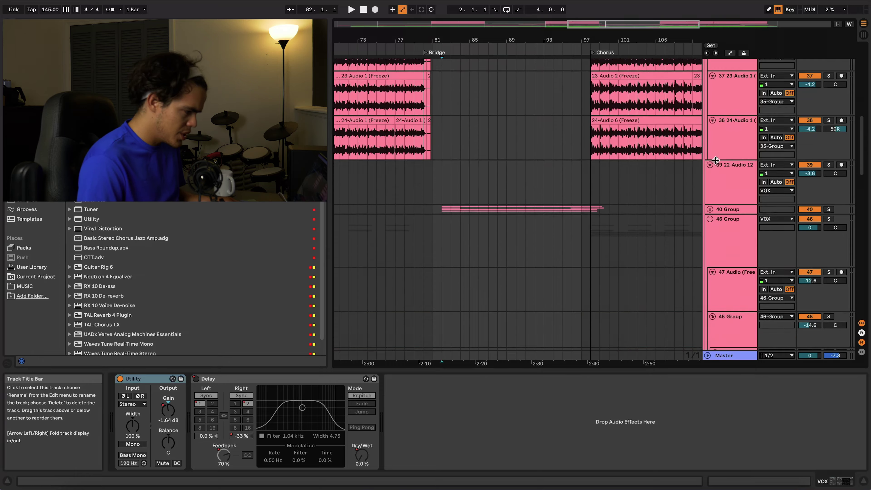
pyautogui.click(710, 202)
pyautogui.scroll(-4, 715, 206)
pyautogui.scroll(1, 853, 106)
pyautogui.click(830, 120)
pyautogui.press('space')
# Audition track 42 and the 43 Group soloed together with track 41 over the Bridge, and clear the solos.
pyautogui.scroll(2, 829, 137)
pyautogui.keyDown('super'); pyautogui.click(829, 187); pyautogui.keyUp('super')
pyautogui.keyDown('super'); pyautogui.click(830, 232); pyautogui.keyUp('super')
pyautogui.scroll(2, 665, 251)
pyautogui.scroll(-2, 665, 251)
pyautogui.scroll(3, 665, 251)
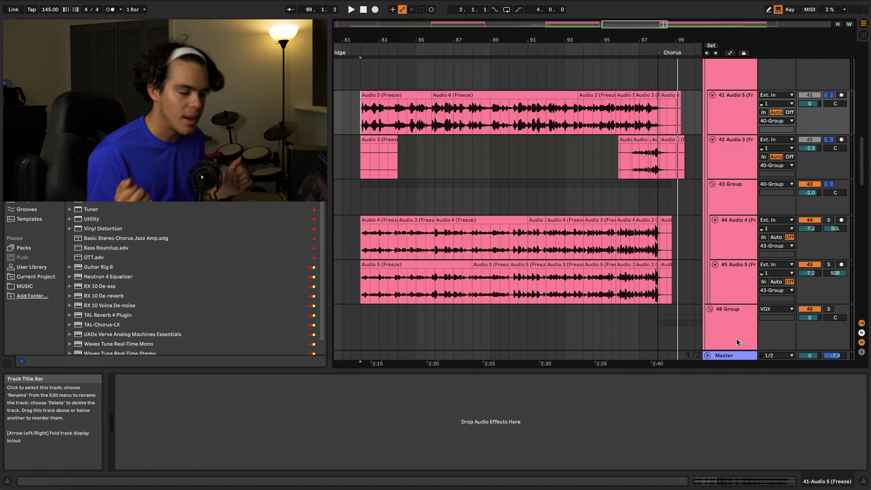
pyautogui.click(829, 139)
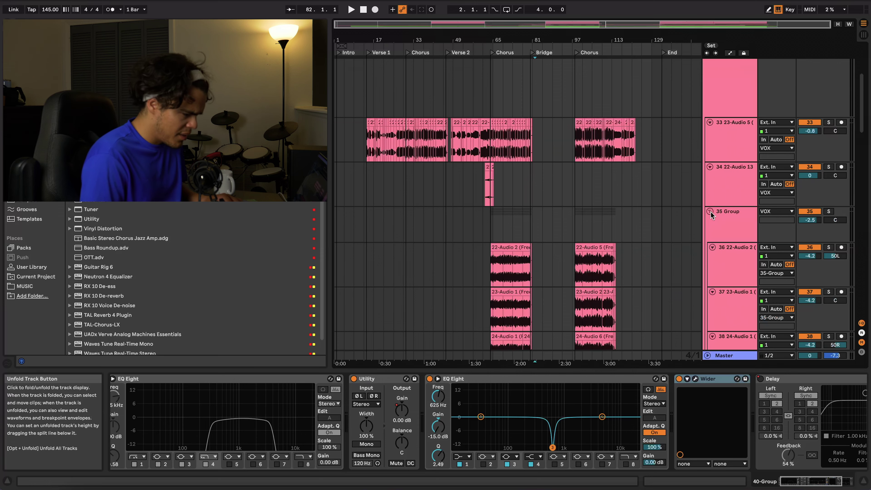
# Fold the 35 Group, place the playback position at bar 98, and look over the tracks of the final Chorus.
pyautogui.click(710, 210)
pyautogui.scroll(5, 720, 150)
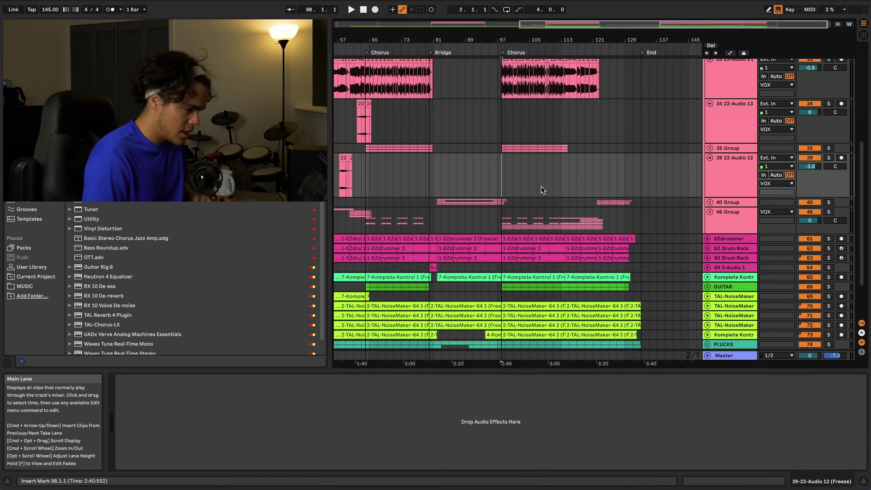
pyautogui.scroll(3, 541, 186)
pyautogui.hscroll(2, 541, 186)
pyautogui.scroll(-1, 542, 186)
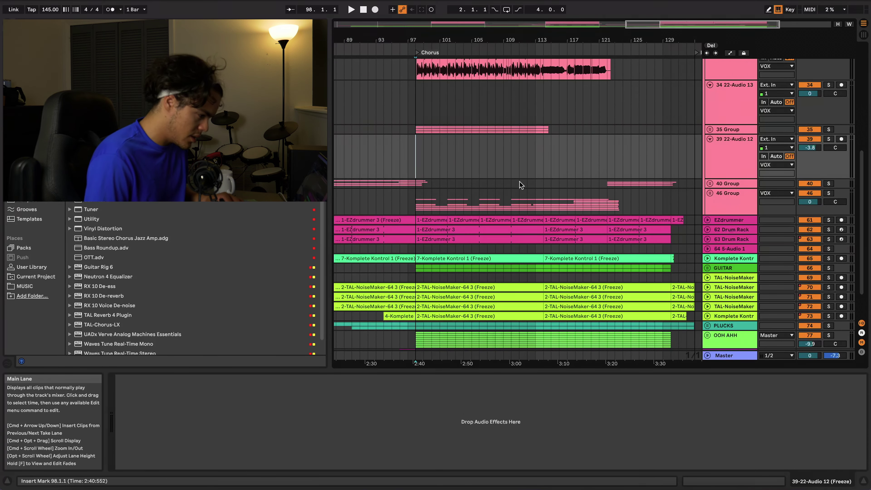
pyautogui.scroll(-2, 519, 185)
pyautogui.hscroll(1, 520, 185)
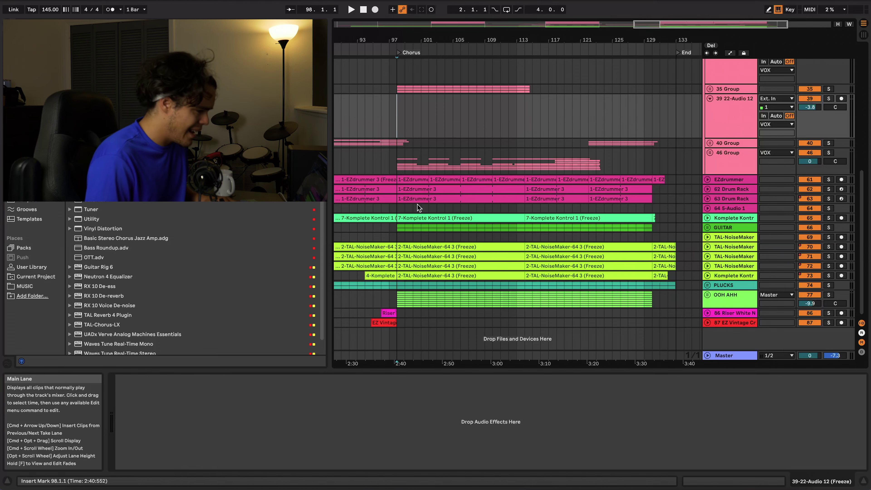
# Unfold the 46 Group and play its 57 Group soloed from bar 98 at the start of the final Chorus.
pyautogui.click(710, 153)
pyautogui.scroll(-5, 560, 224)
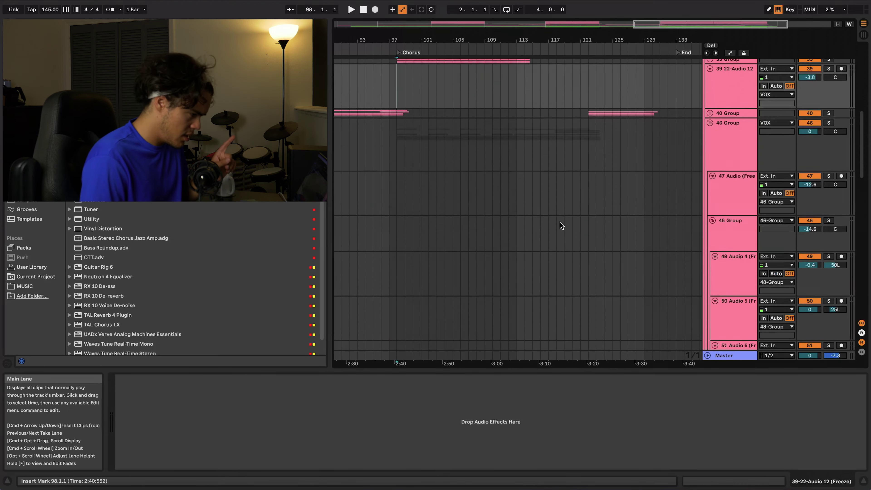
pyautogui.scroll(-2, 560, 223)
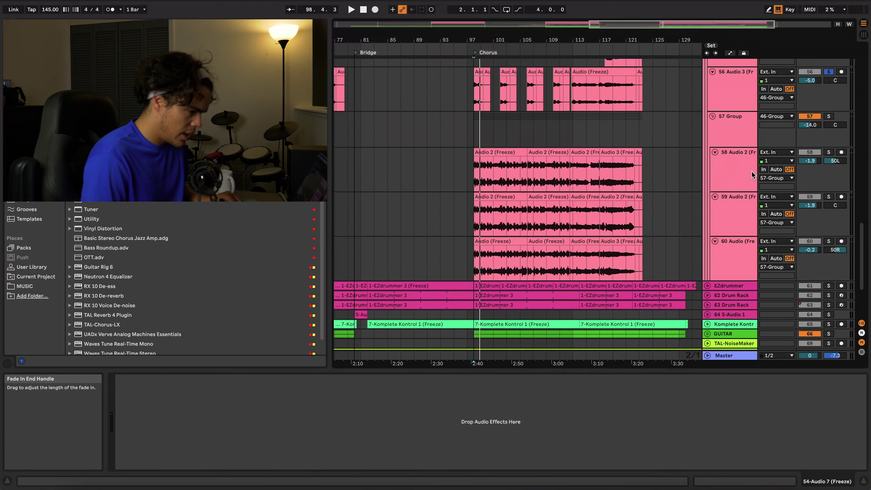
pyautogui.click(751, 171)
pyautogui.click(830, 117)
pyautogui.press('space')
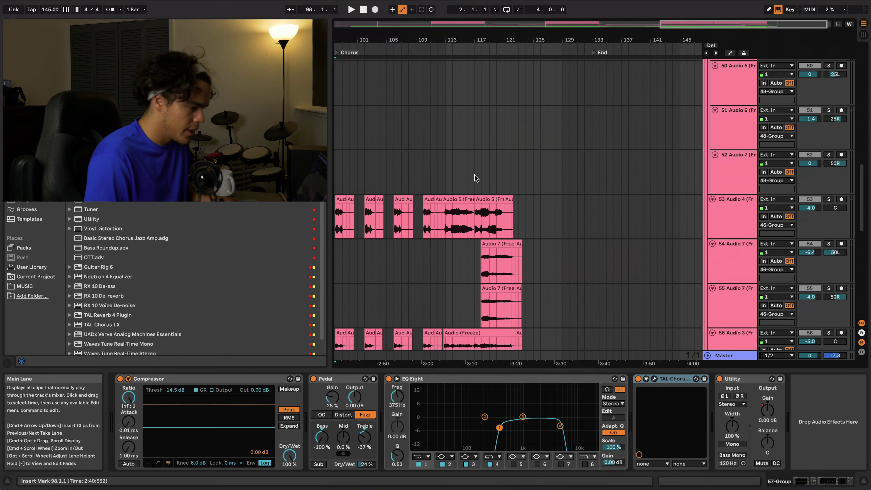
# Solo the VOX group, play it from bar 113 in the final Chorus and follow its layers in tracks 53 to 60.
pyautogui.click(474, 175)
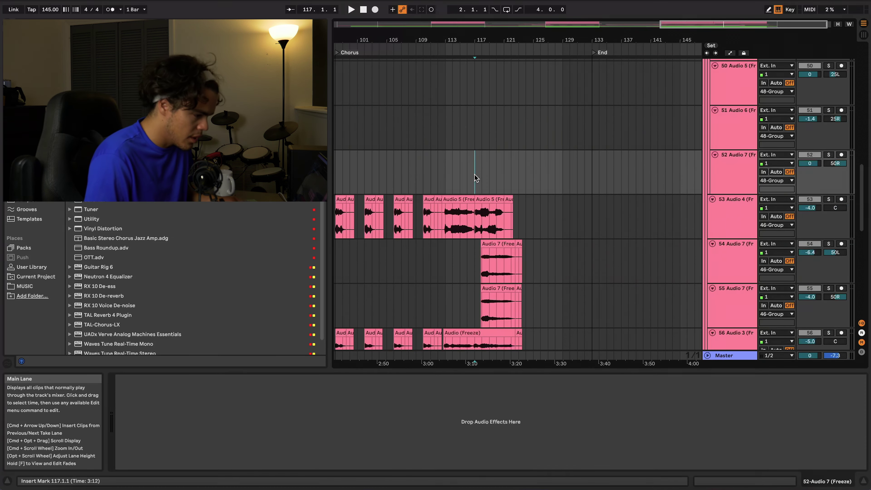
pyautogui.scroll(10, 475, 174)
pyautogui.scroll(8, 475, 174)
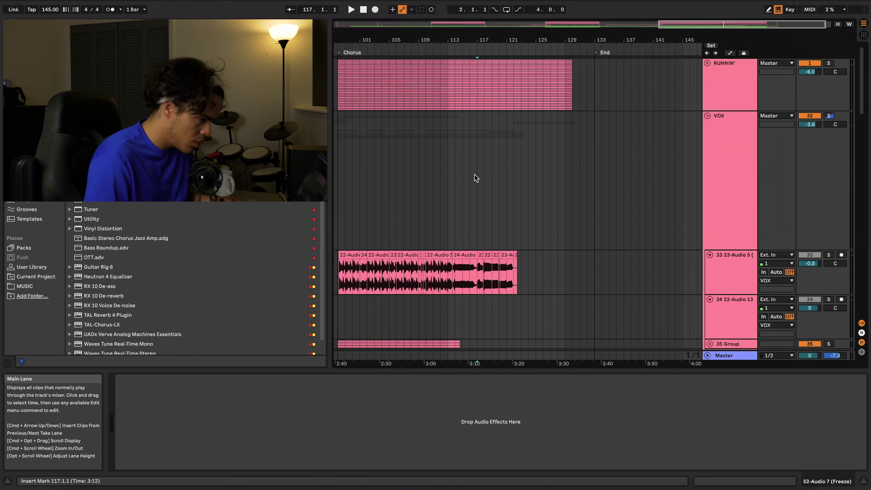
pyautogui.press('space')
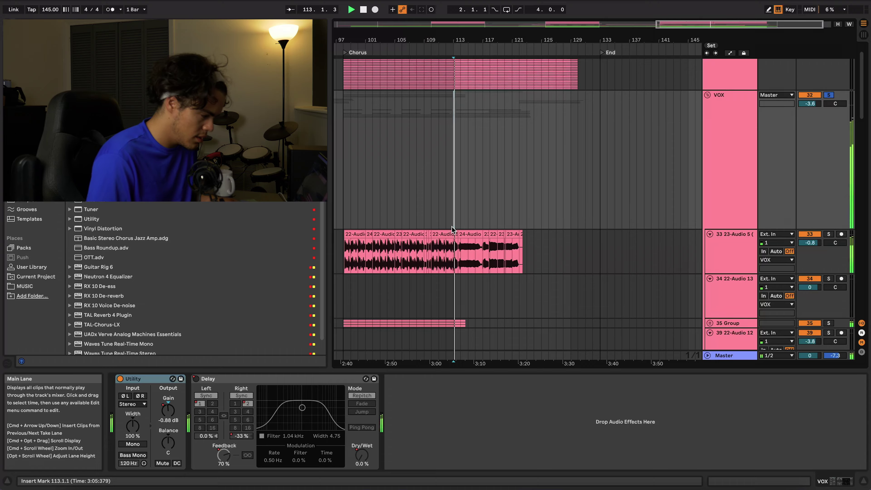
pyautogui.scroll(-3, 452, 227)
pyautogui.scroll(-15, 453, 229)
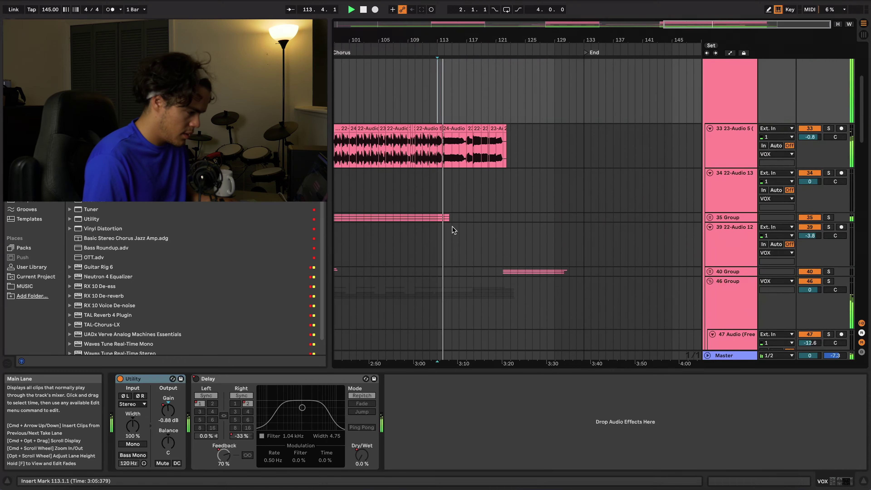
pyautogui.scroll(-5, 612, 216)
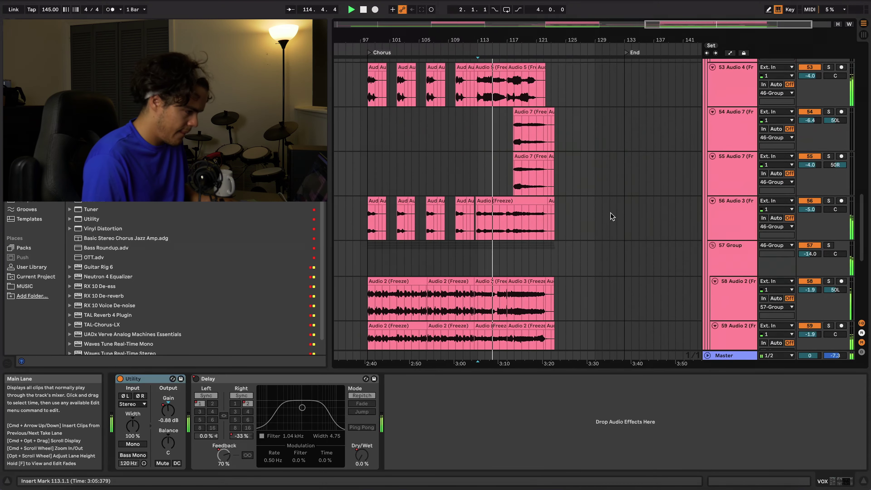
pyautogui.scroll(2, 613, 216)
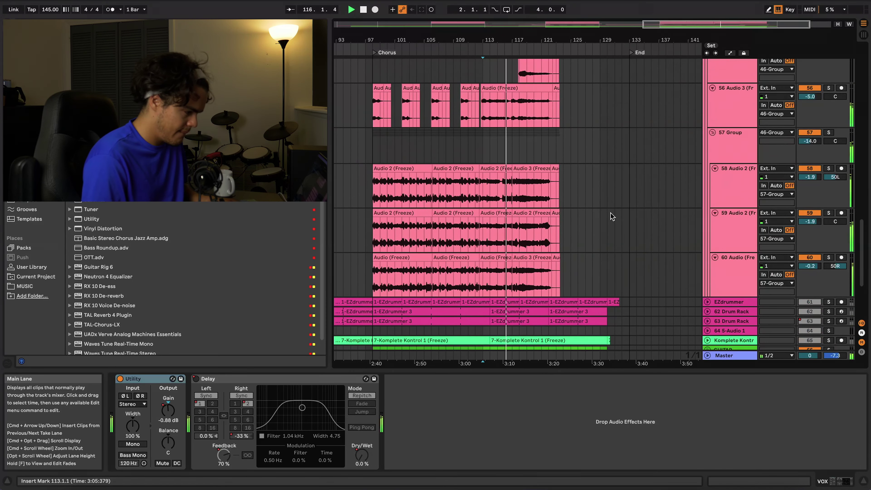
pyautogui.scroll(4, 612, 216)
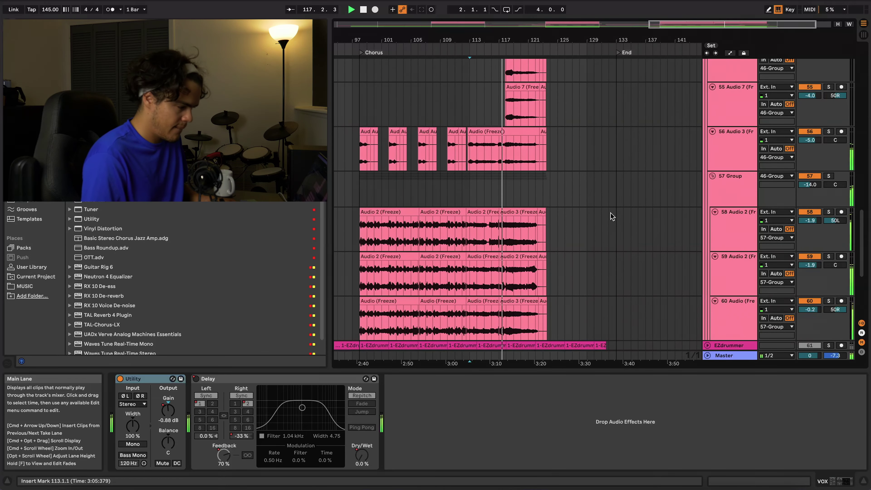
pyautogui.scroll(2, 613, 217)
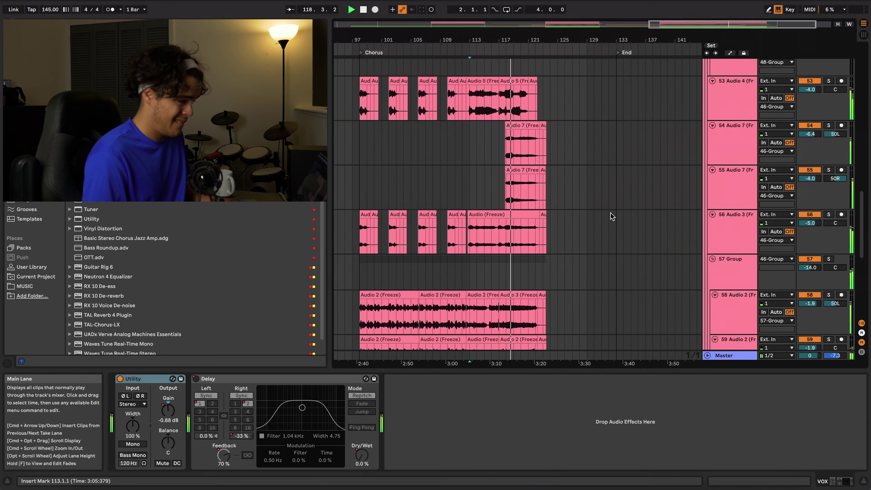
pyautogui.scroll(-1, 613, 216)
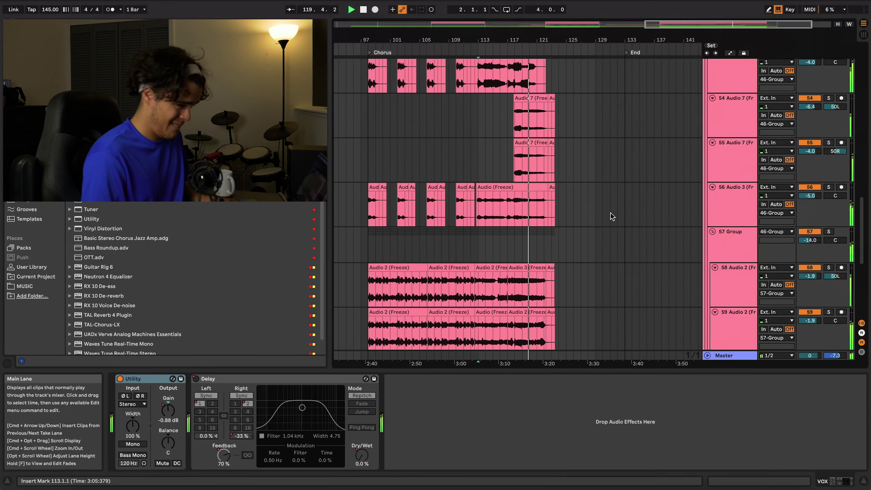
# Audition track 42 and the 43 Group soloed together from bar 122, skip ahead to bar 128, and clear the solos.
pyautogui.scroll(12, 612, 217)
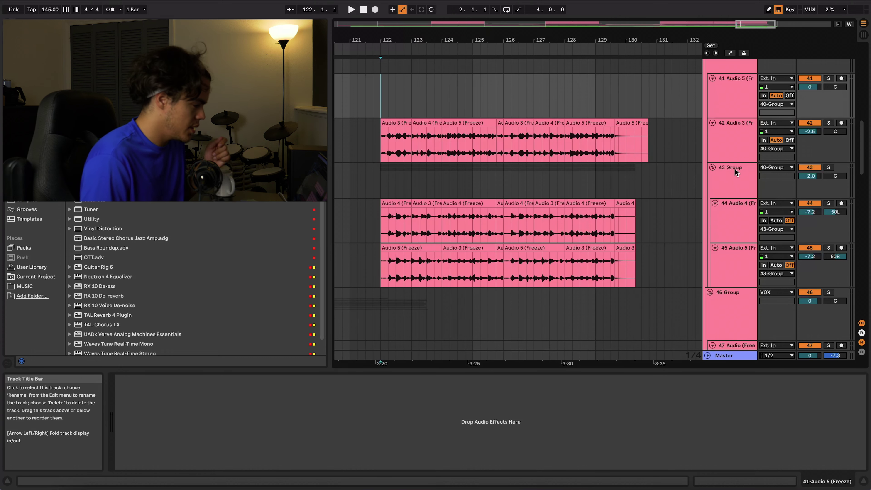
pyautogui.click(829, 167)
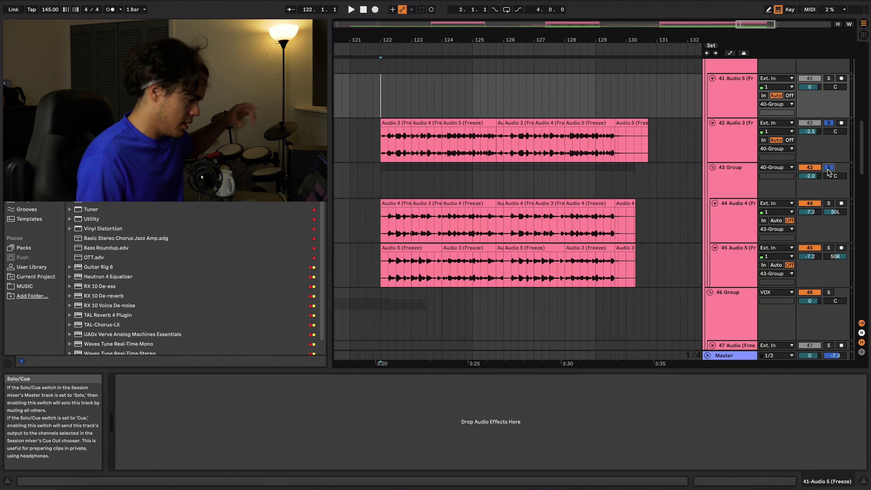
pyautogui.press('space')
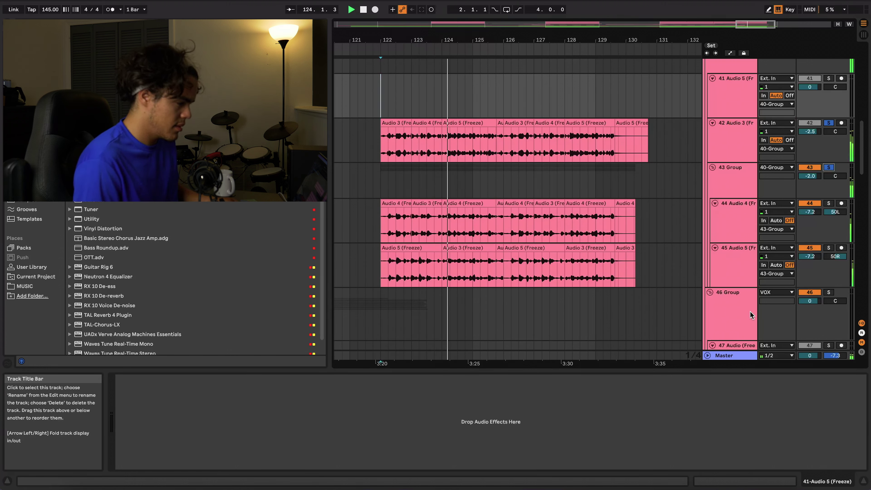
pyautogui.click(582, 115)
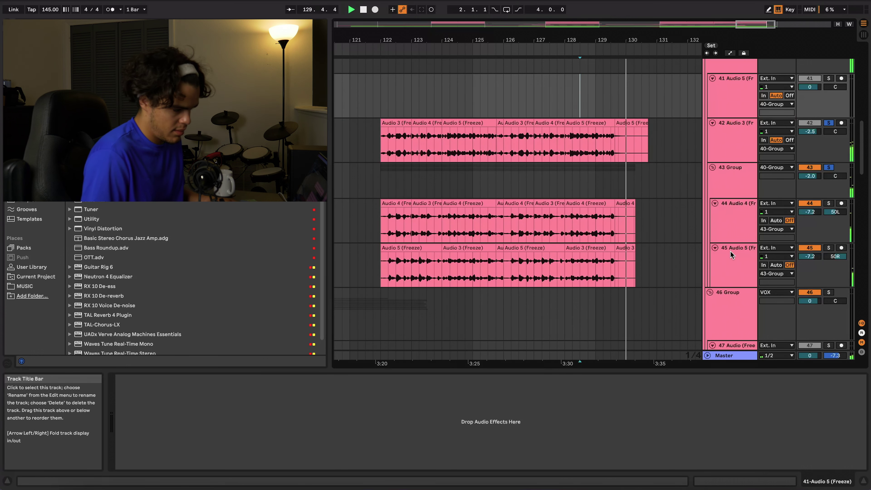
pyautogui.press('space')
pyautogui.click(831, 168)
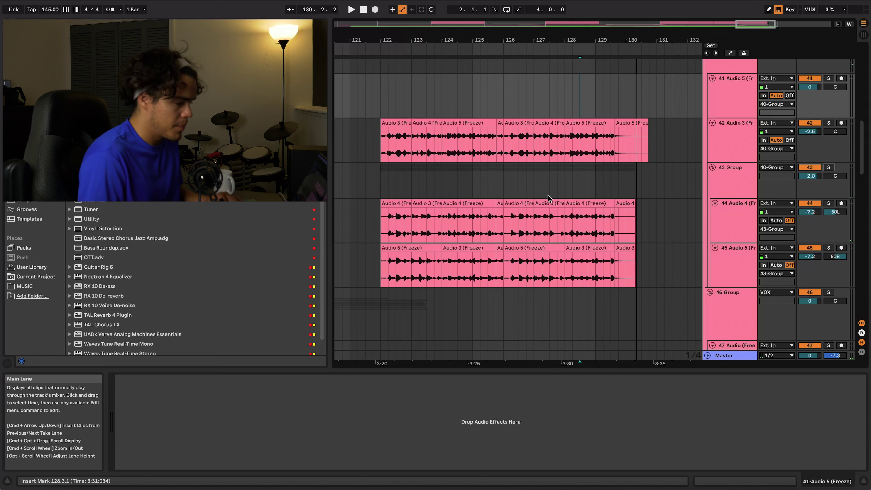